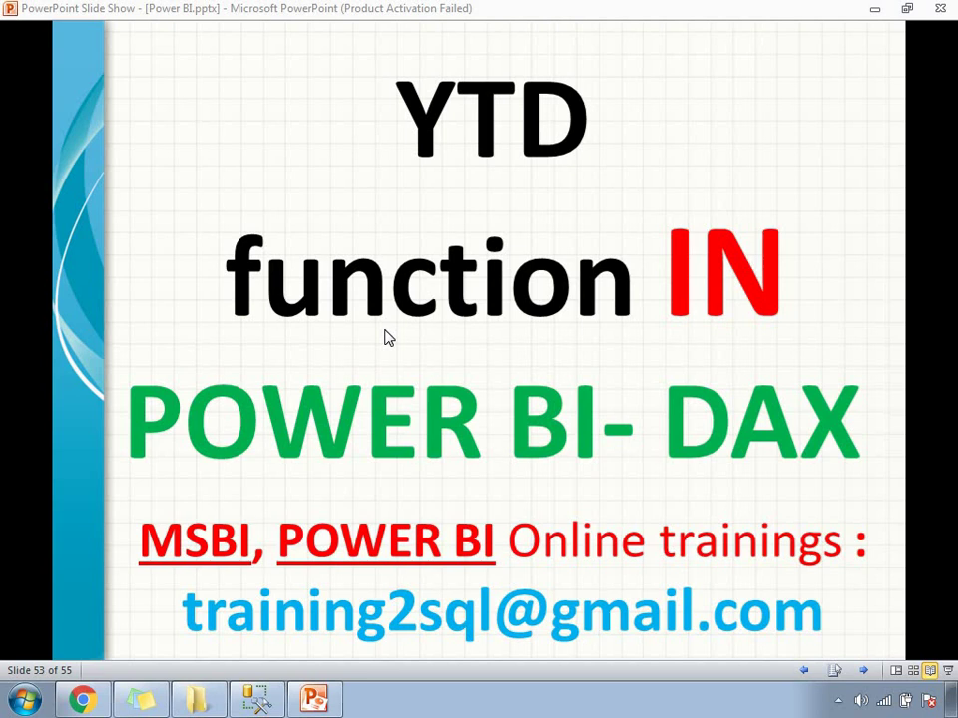
Launch Notepad from the Run dialog and maximize its empty window.
key(super+r)
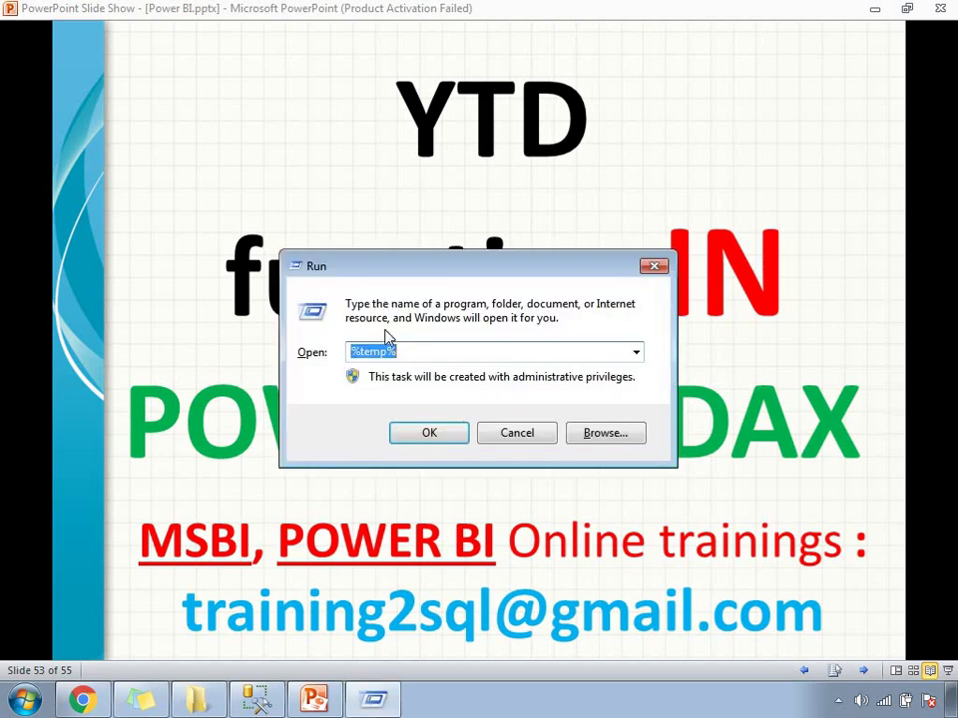
text(note)
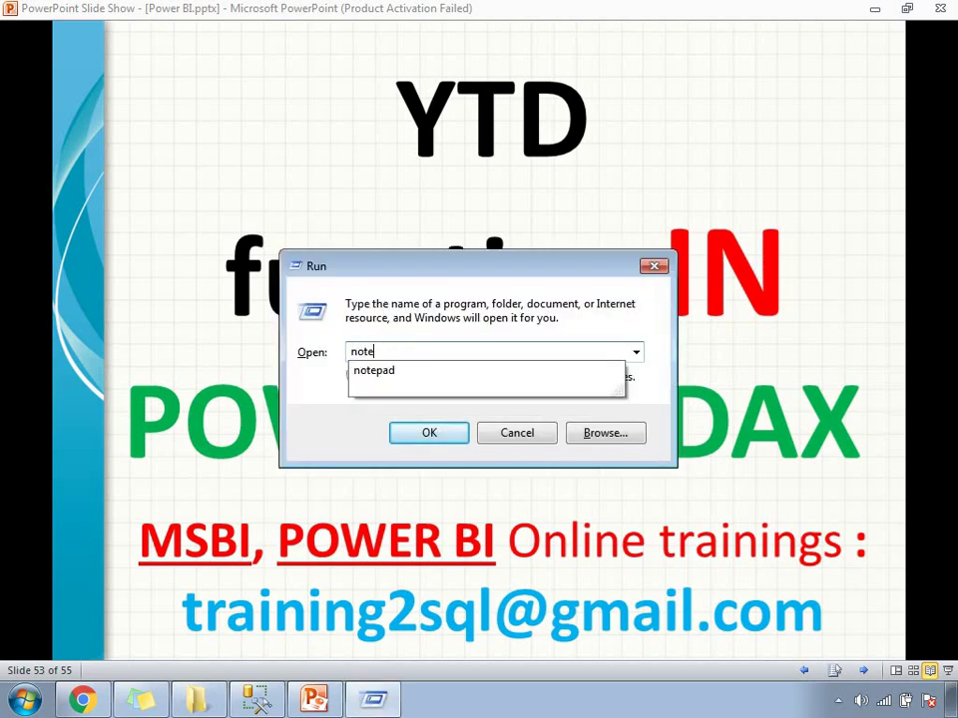
click(387, 371)
click(429, 433)
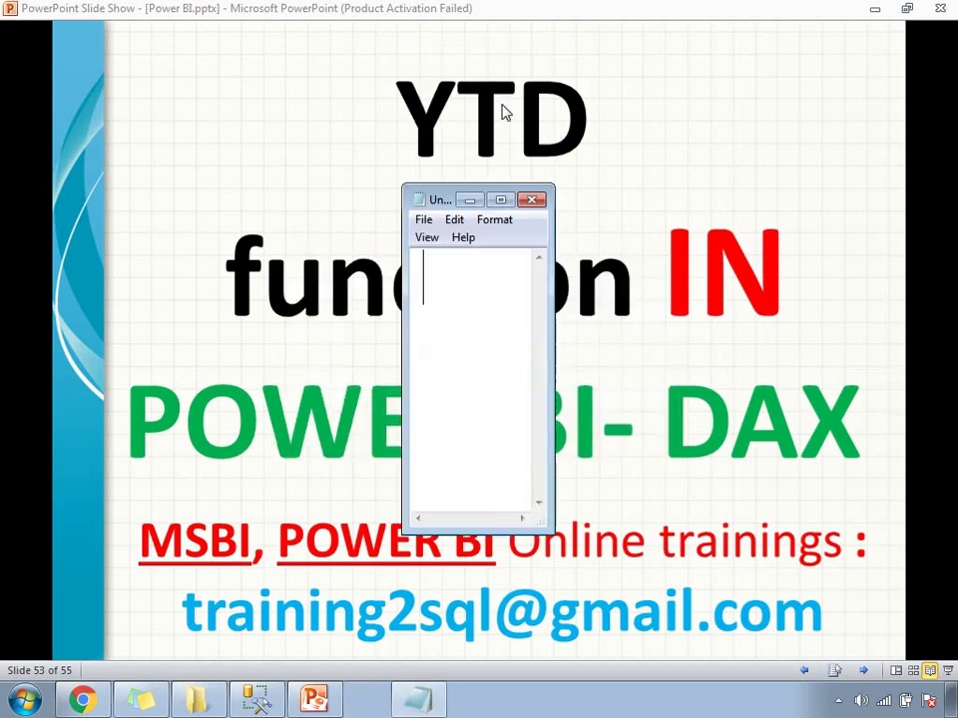
click(504, 202)
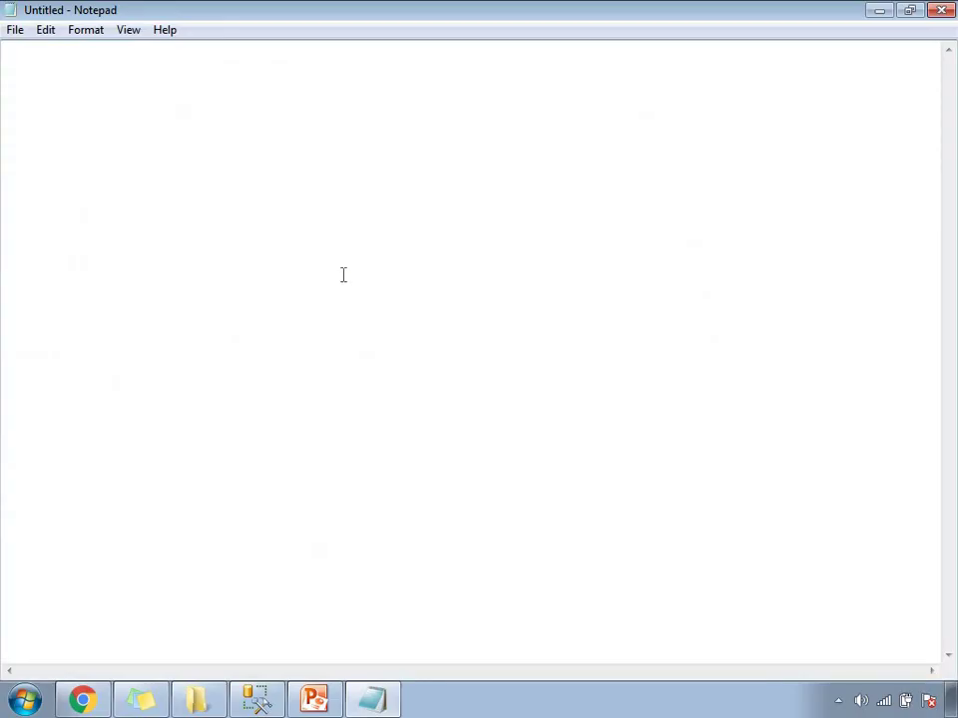
Write "Sales June 30 --> Sum of the sales starting from 1st Jan to " as the first line.
text(Sale)
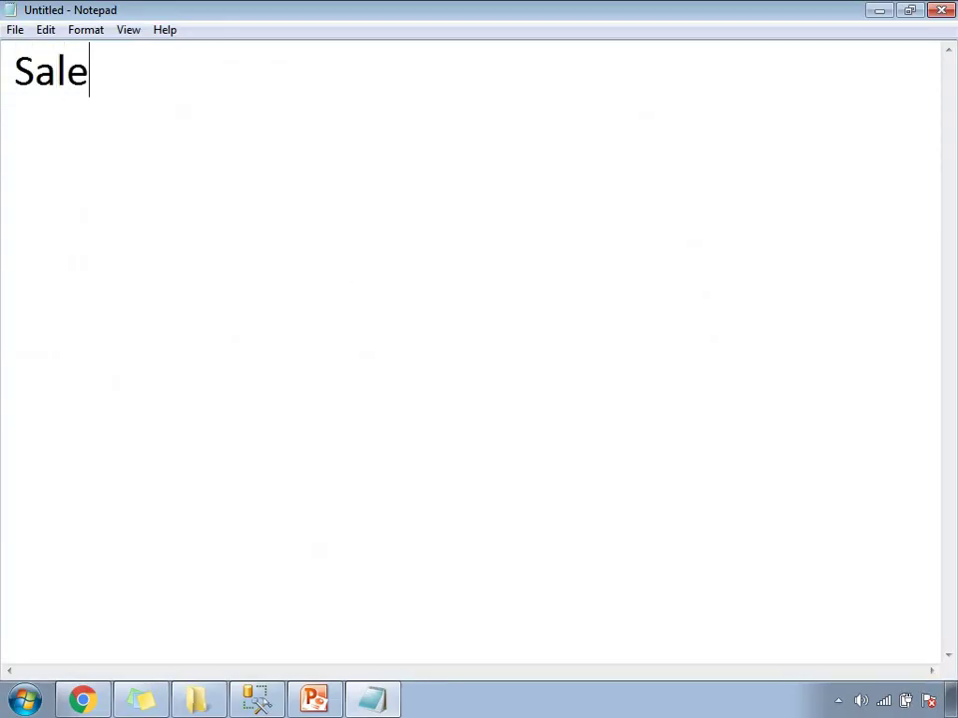
text(s June 30 :)
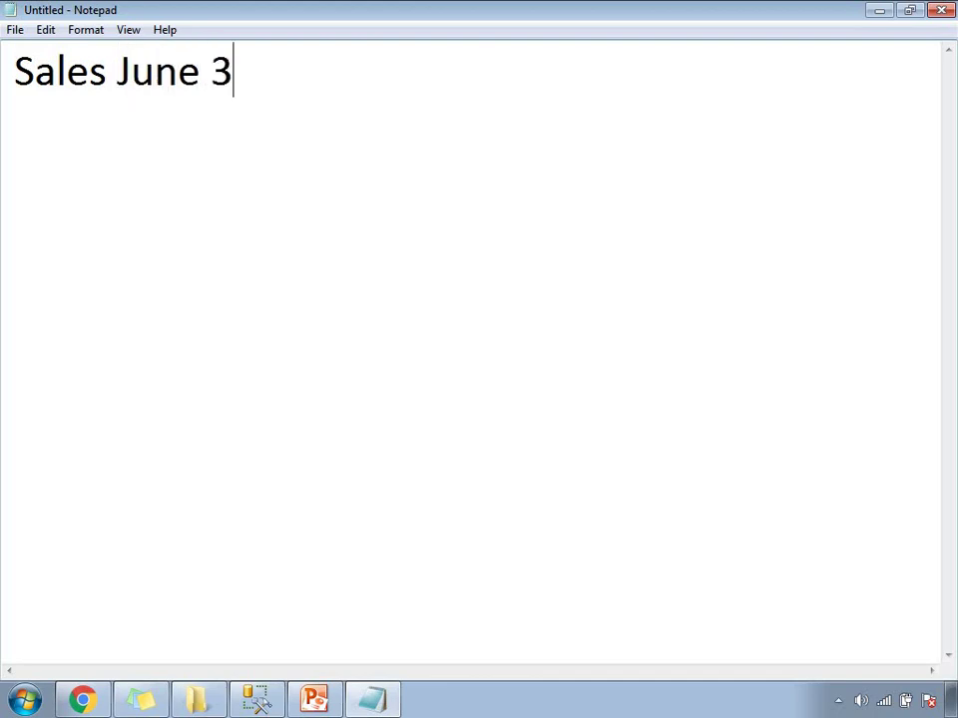
key(BackSpace)
key(BackSpace)
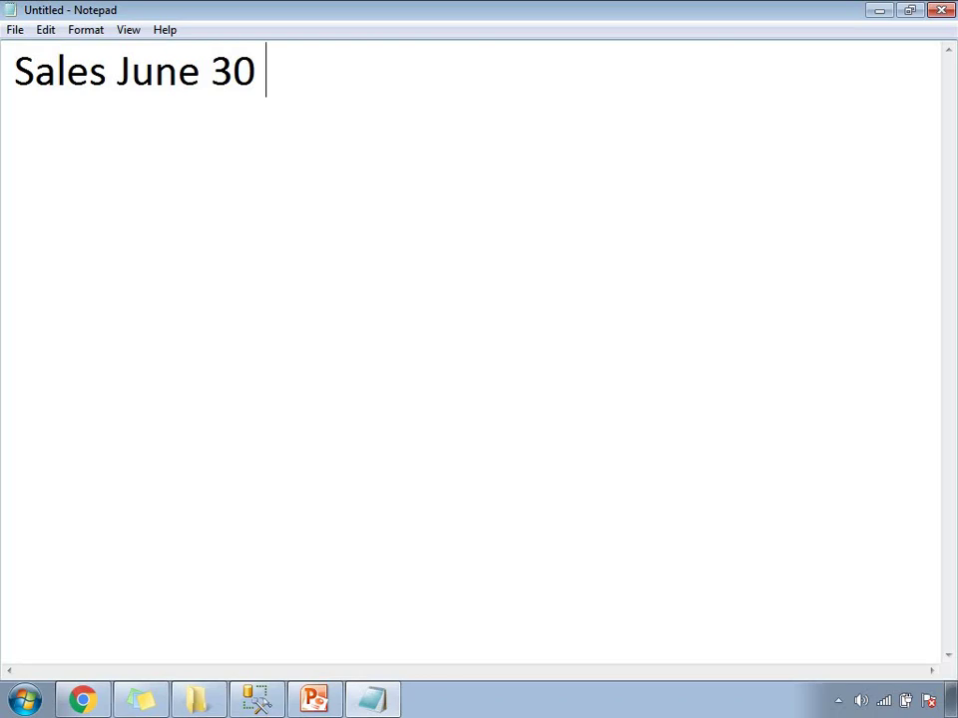
text(--> Sum of the a)
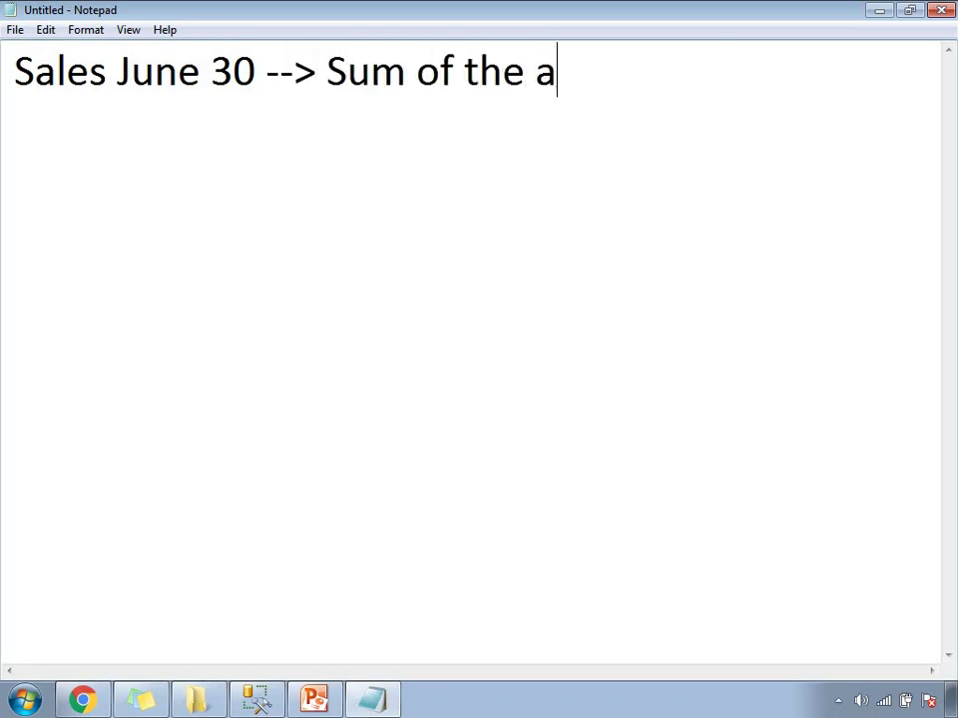
key(BackSpace)
text(sales )
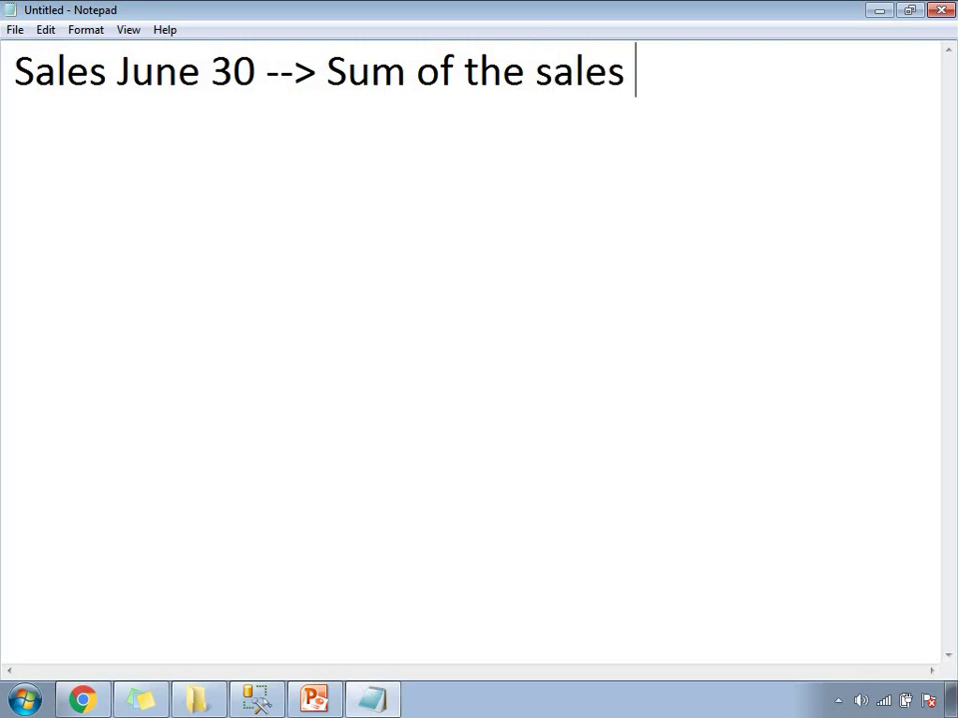
text(sta)
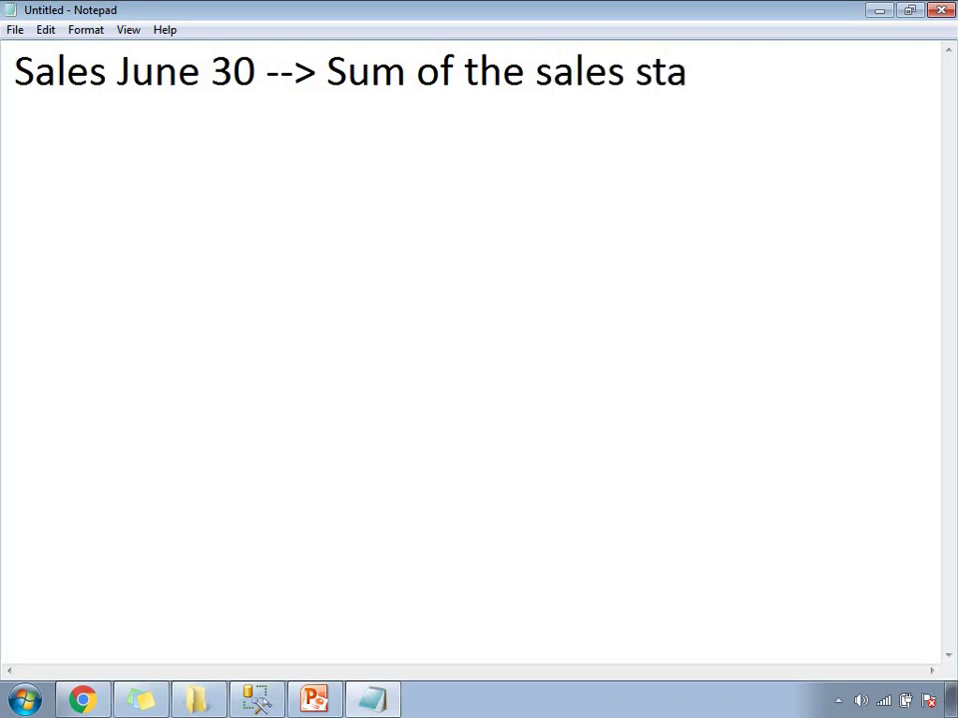
text(rting from )
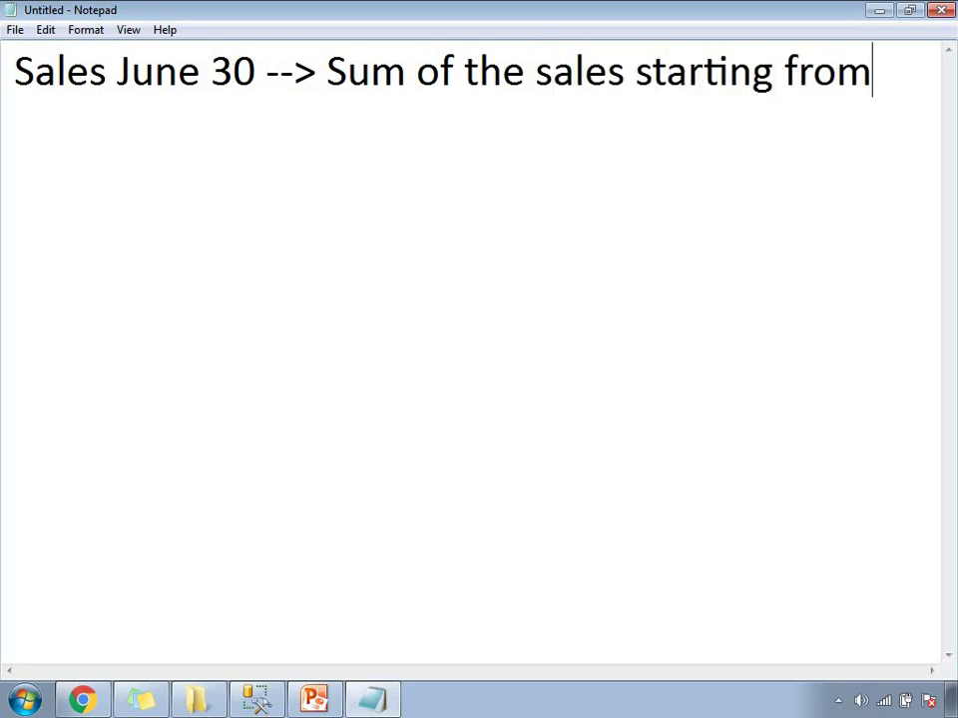
text(1st )
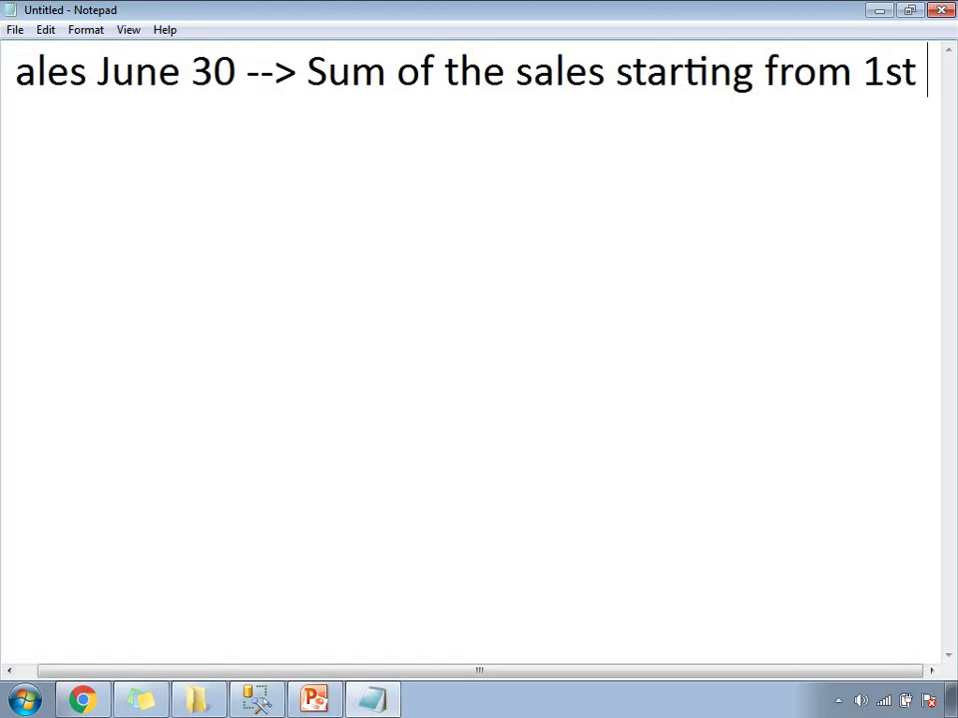
text(Jan to)
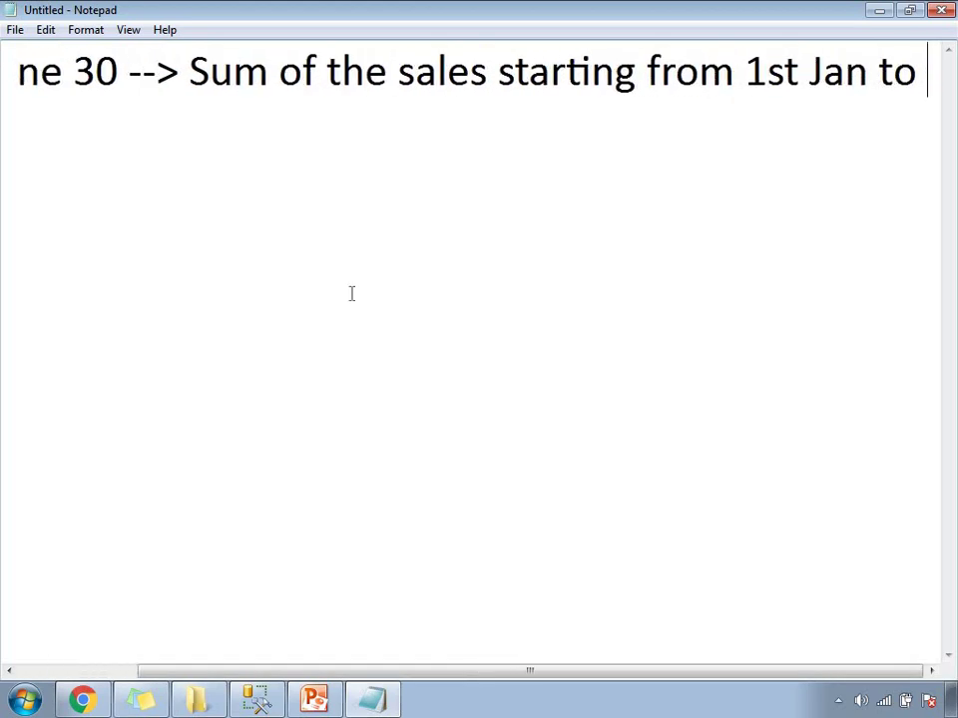
Turn on word wrap and complete the June 30 sentence with "till June 30..".
click(84, 30)
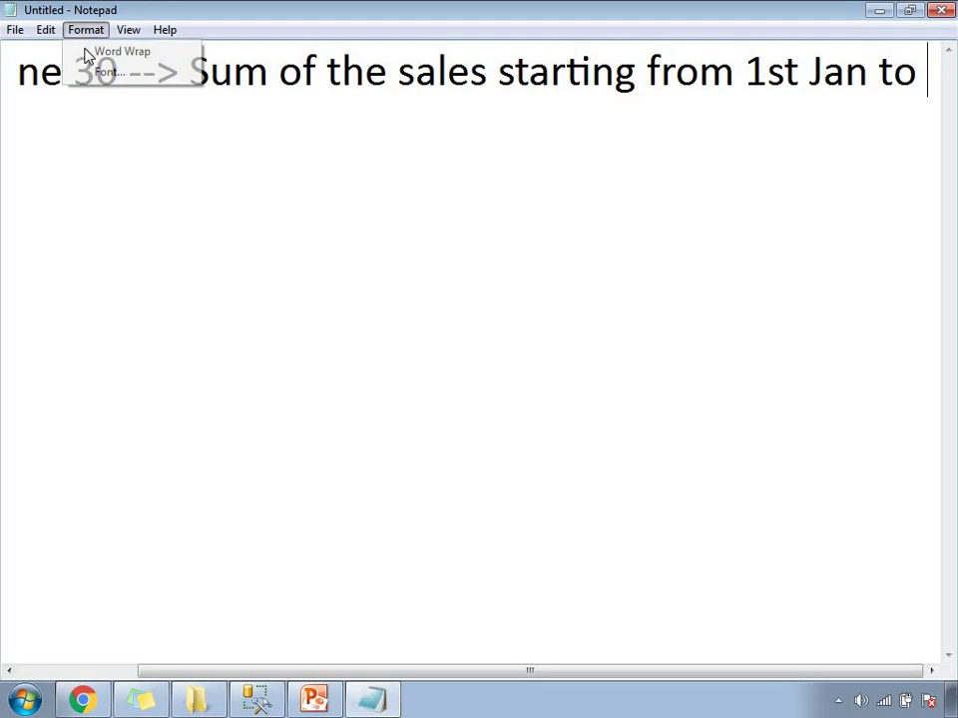
click(100, 51)
click(213, 133)
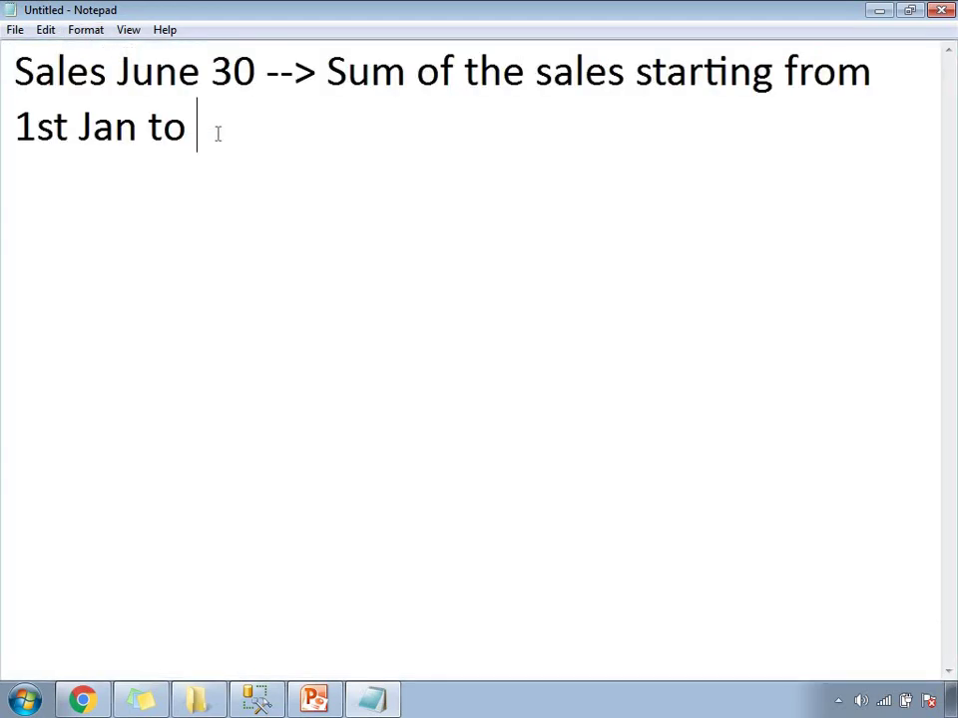
text(till June 30)
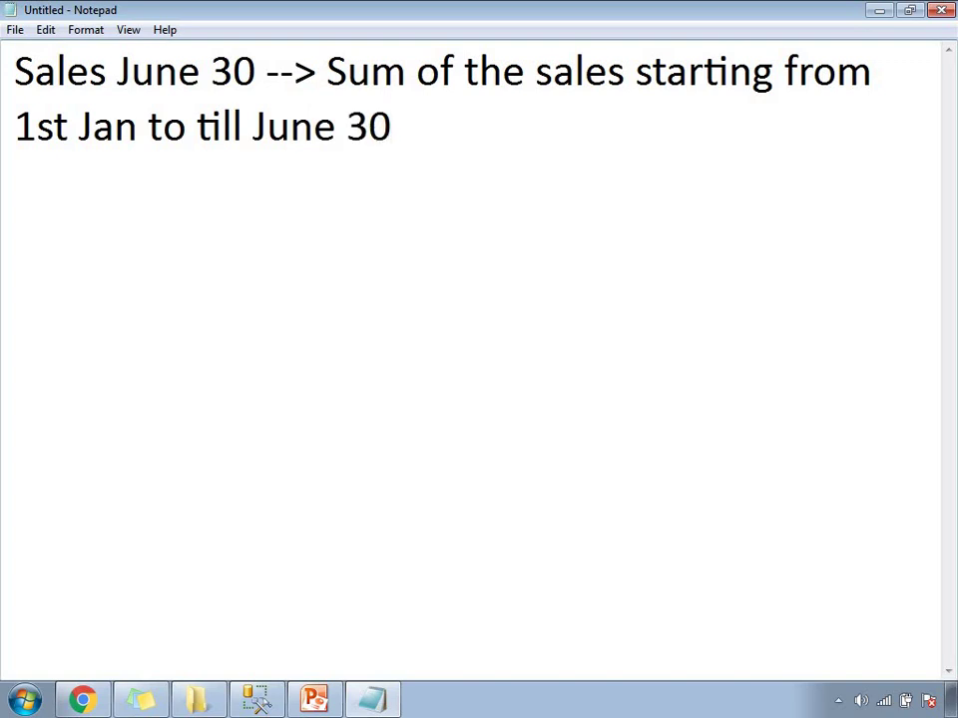
text(..)
After a blank line, add "Sales Jan 30 --> Sum of the sales starting from 1st Jan to Jan 30".
key(Return)
key(Return)
text(Sal)
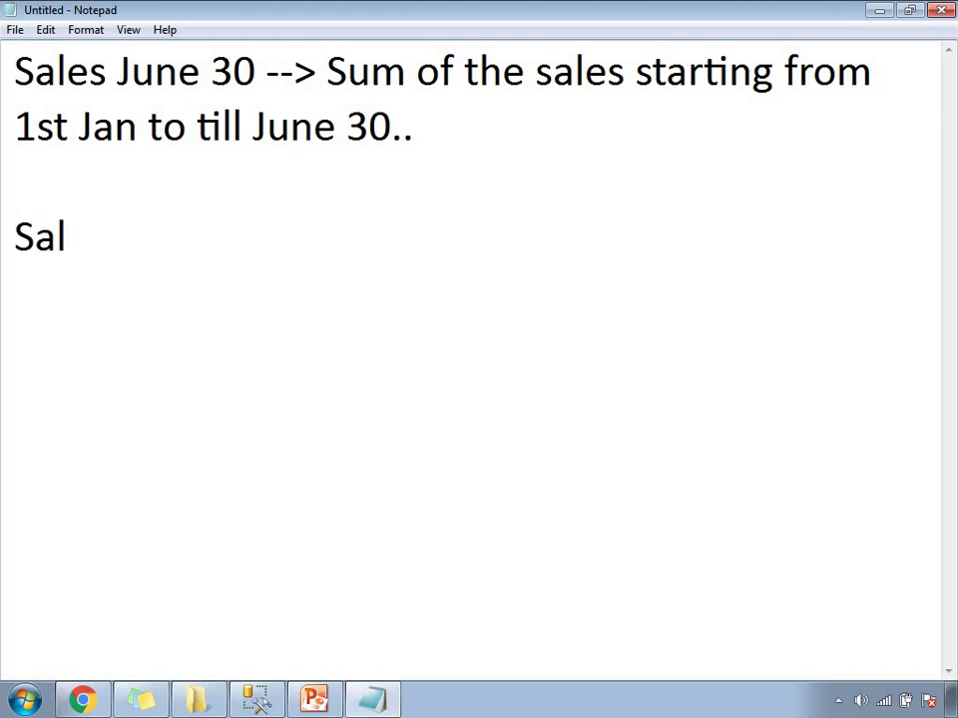
text(es J)
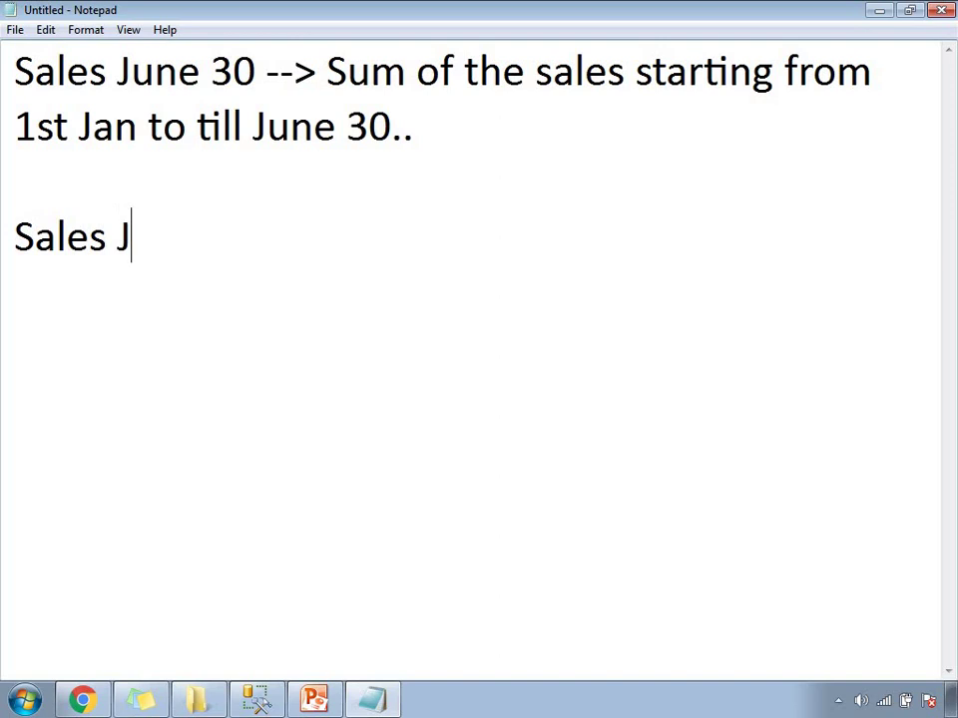
text(an 30)
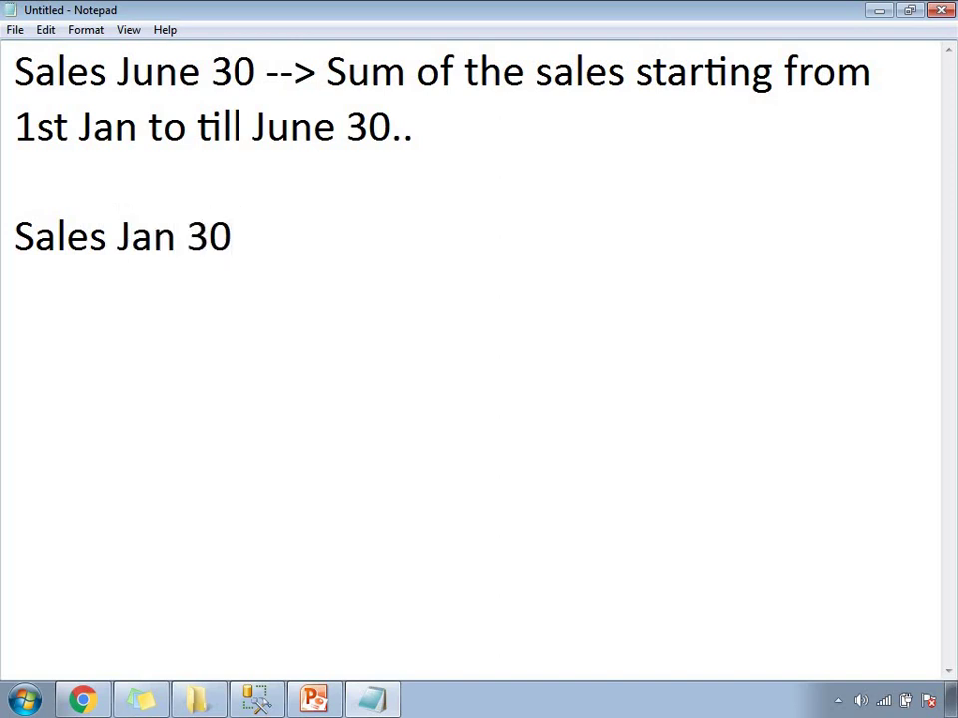
text( --> Sum of the same)
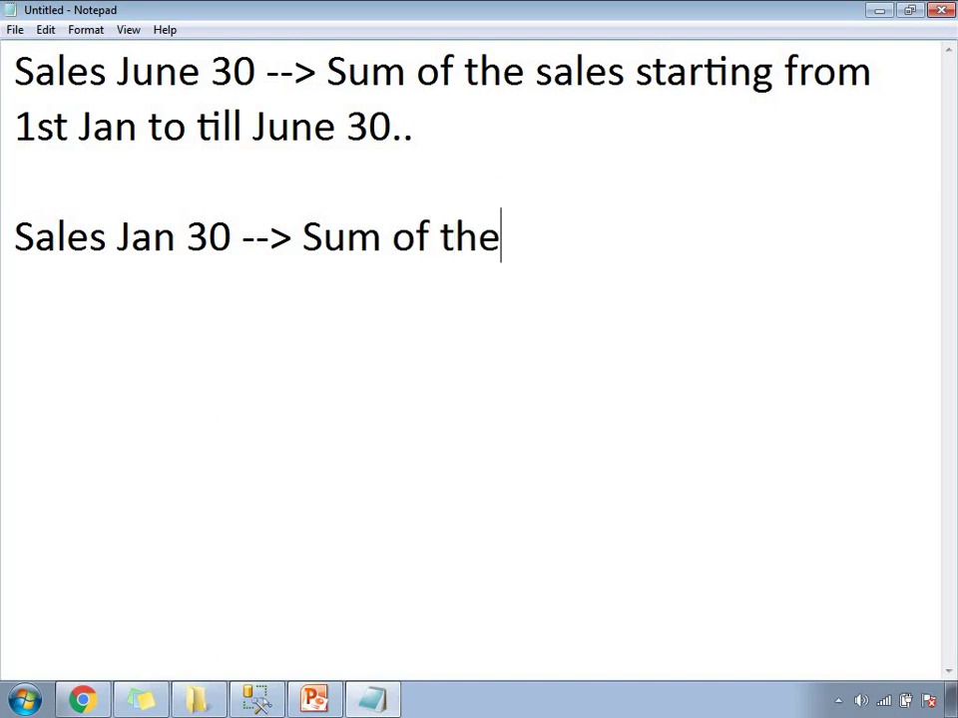
key(BackSpace)
key(BackSpace)
text(les)
text( start)
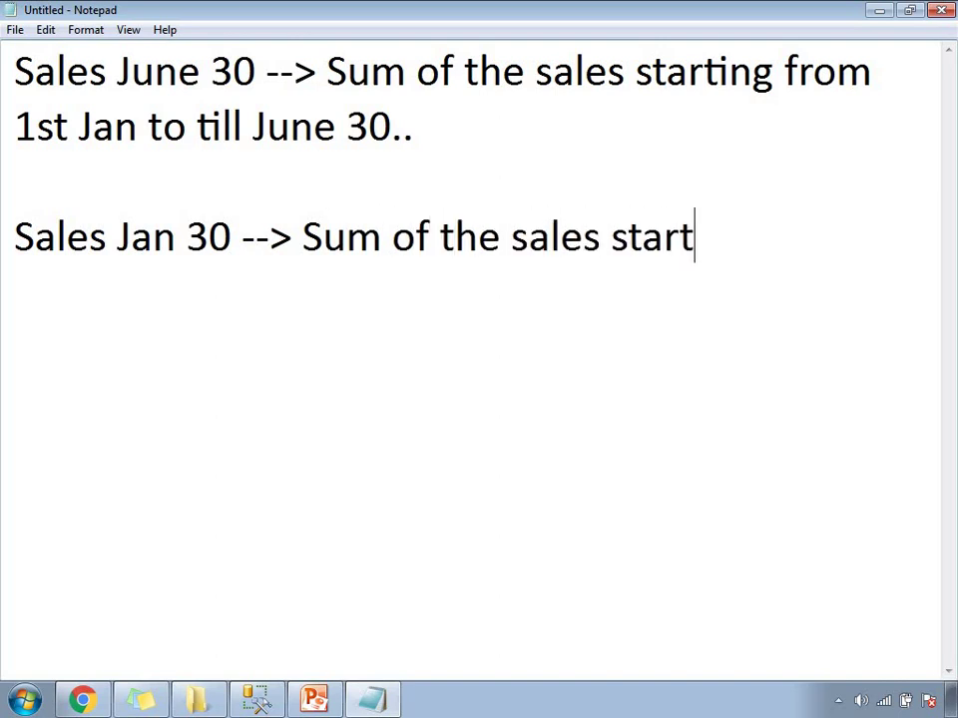
text(ing from )
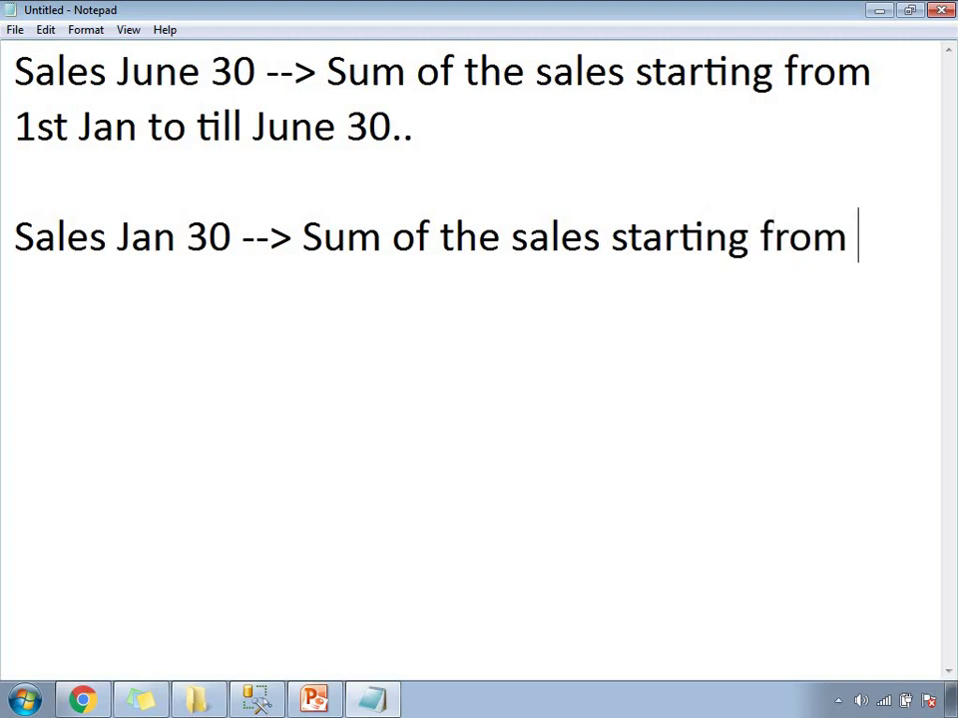
text(1st Jan)
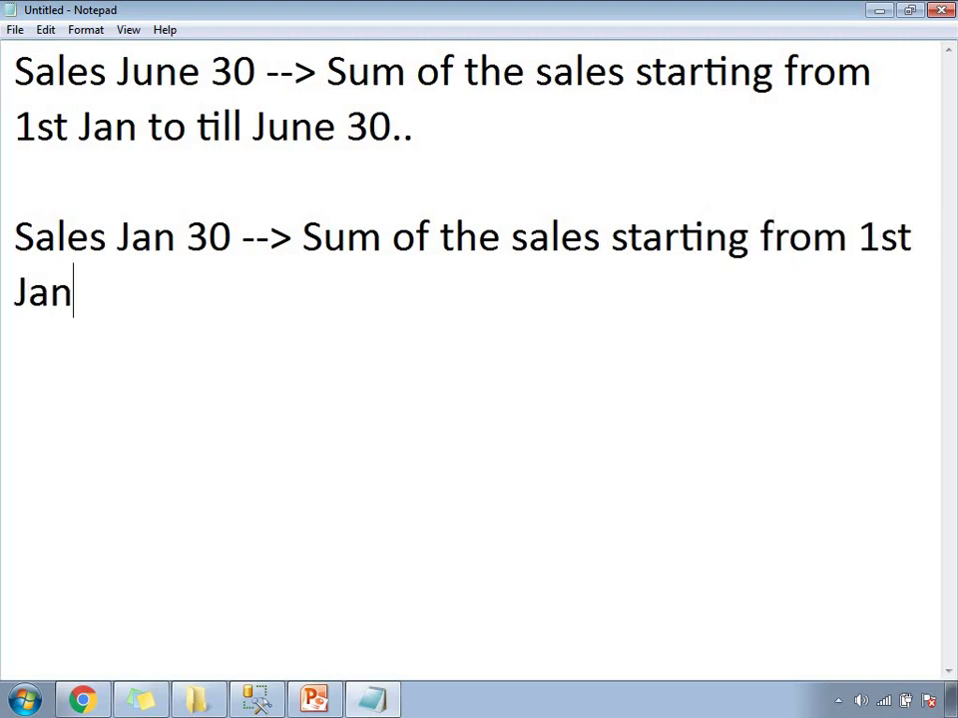
text( to Jan 30)
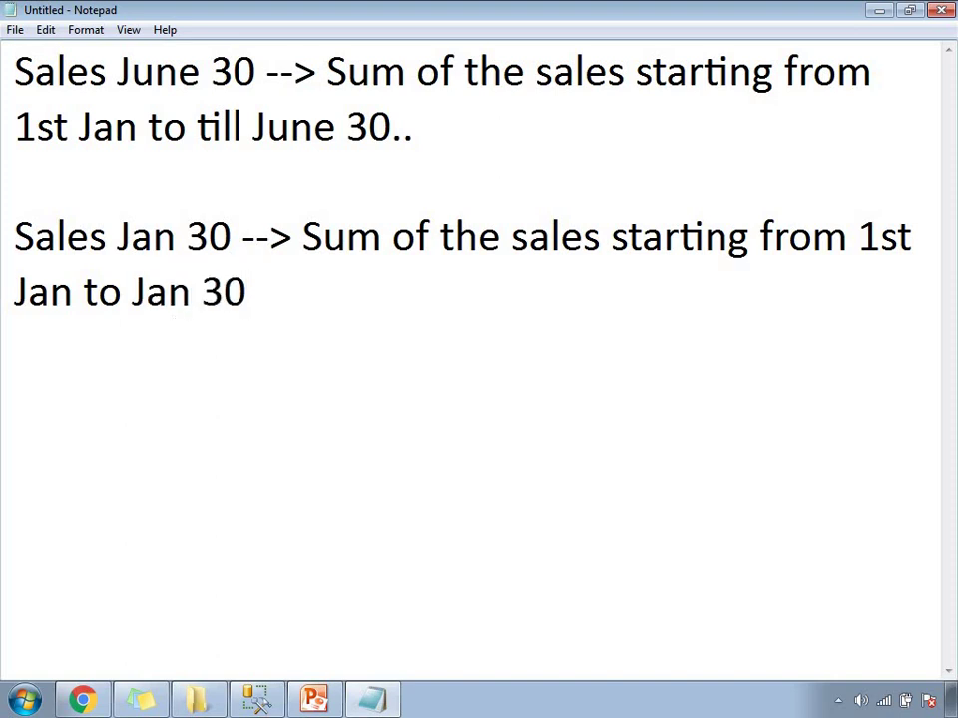
After another blank line, add "Sales Jan 2 --> Sum of the sales starting from 1st Jan till Jan 2nd".
key(Return)
key(Return)
text(Sales)
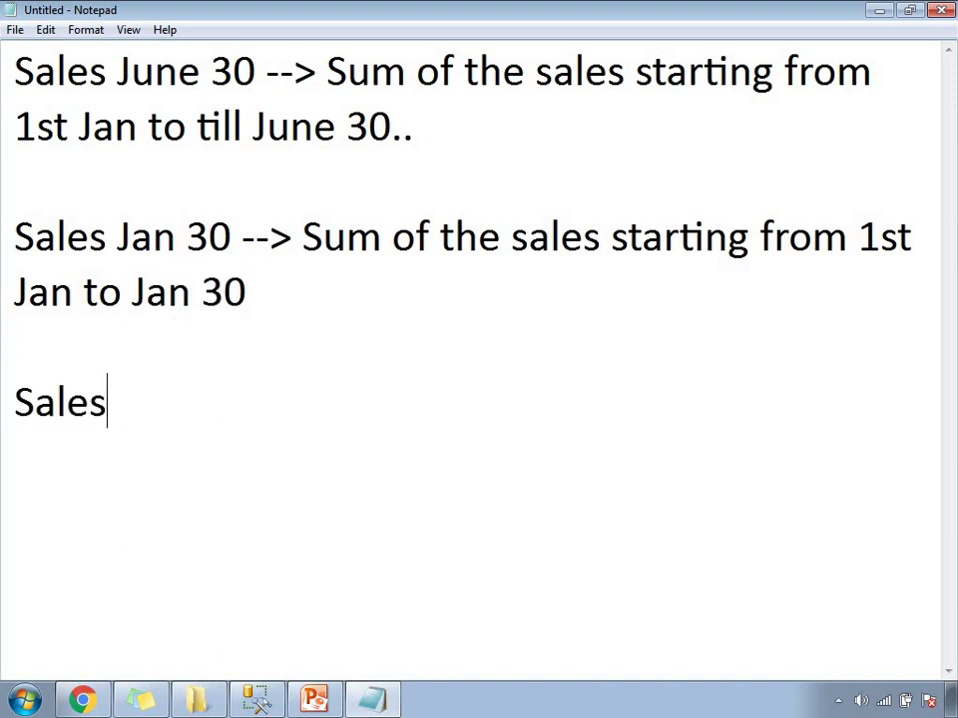
text( Jan 2)
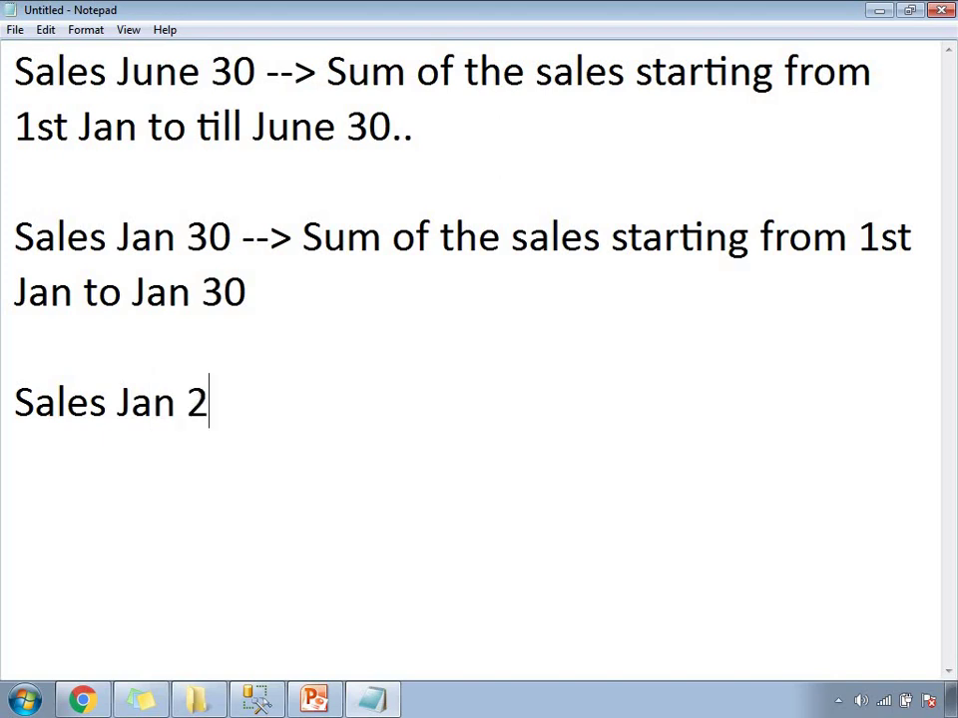
text(  --> Sum)
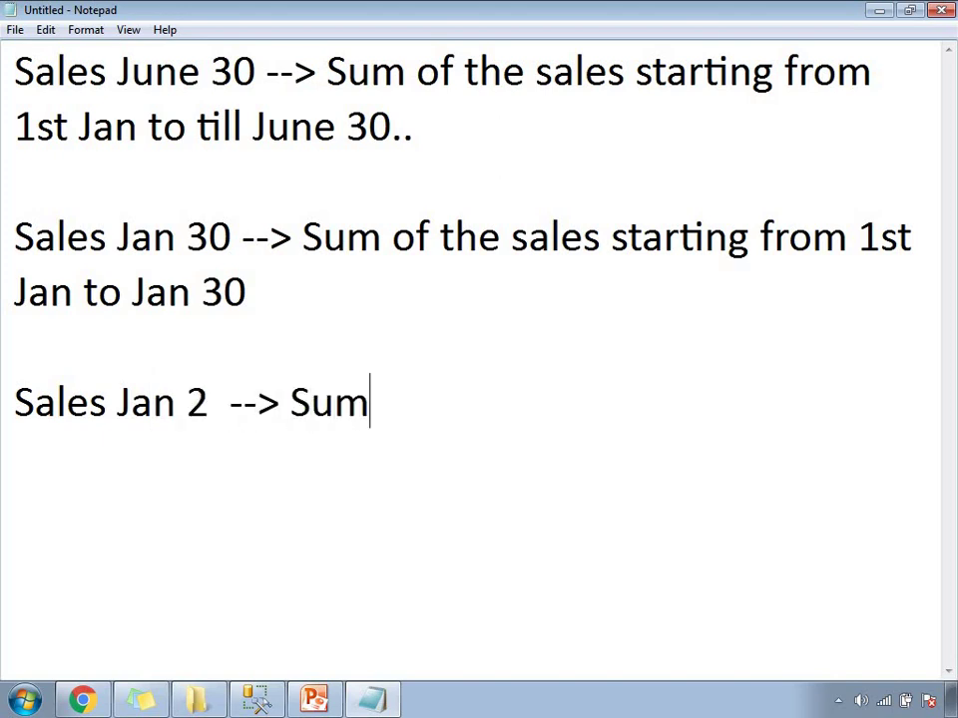
text( of the sa)
key(BackSpace)
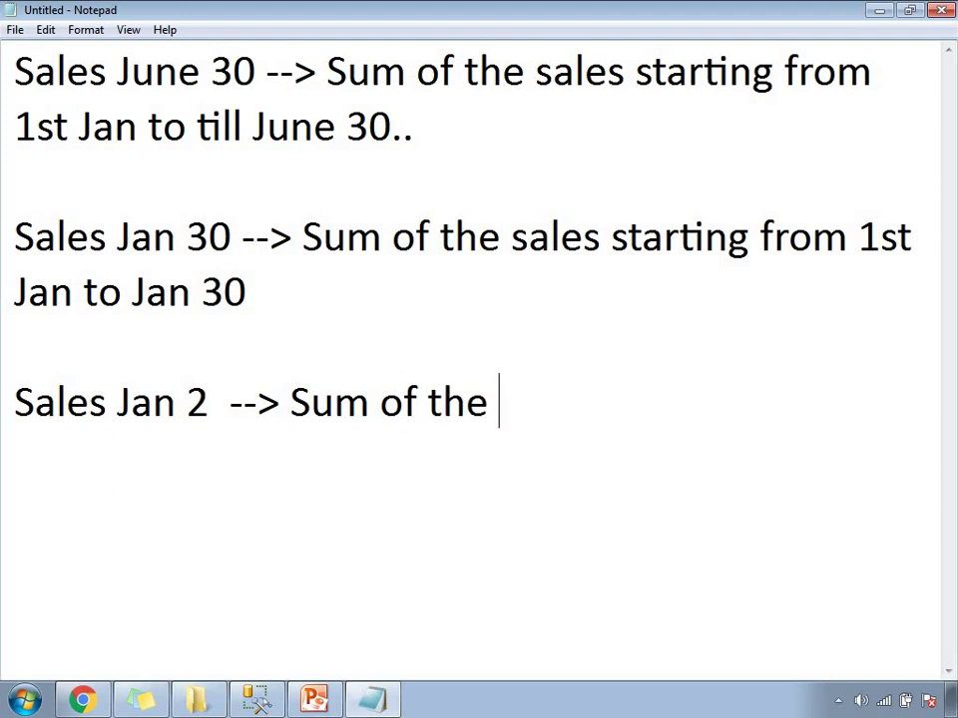
text(sam)
key(BackSpace)
text(les )
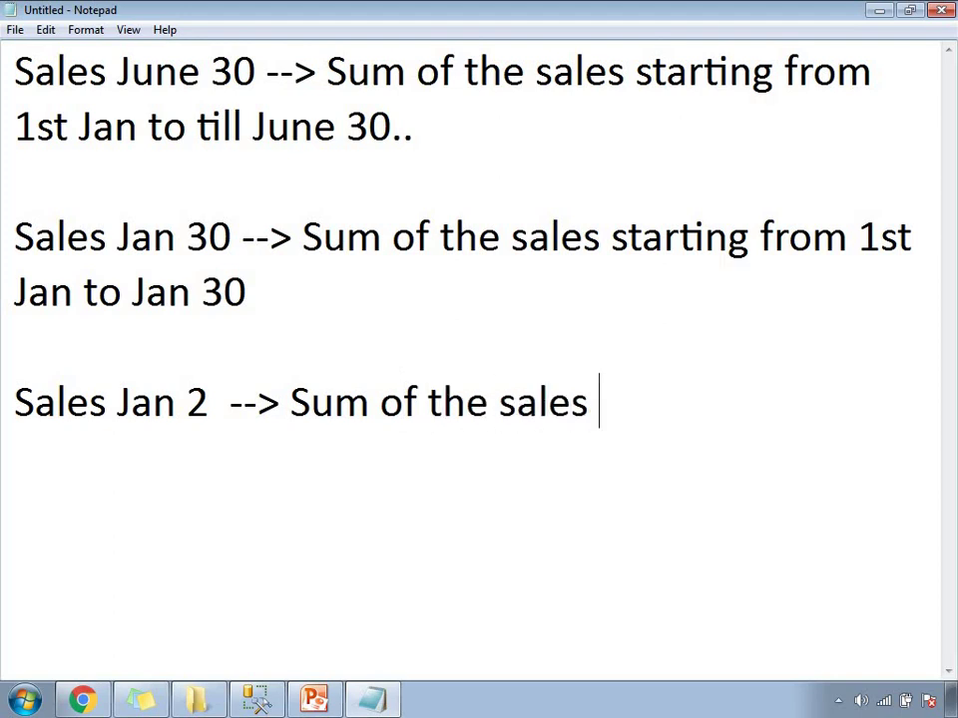
text(starting )
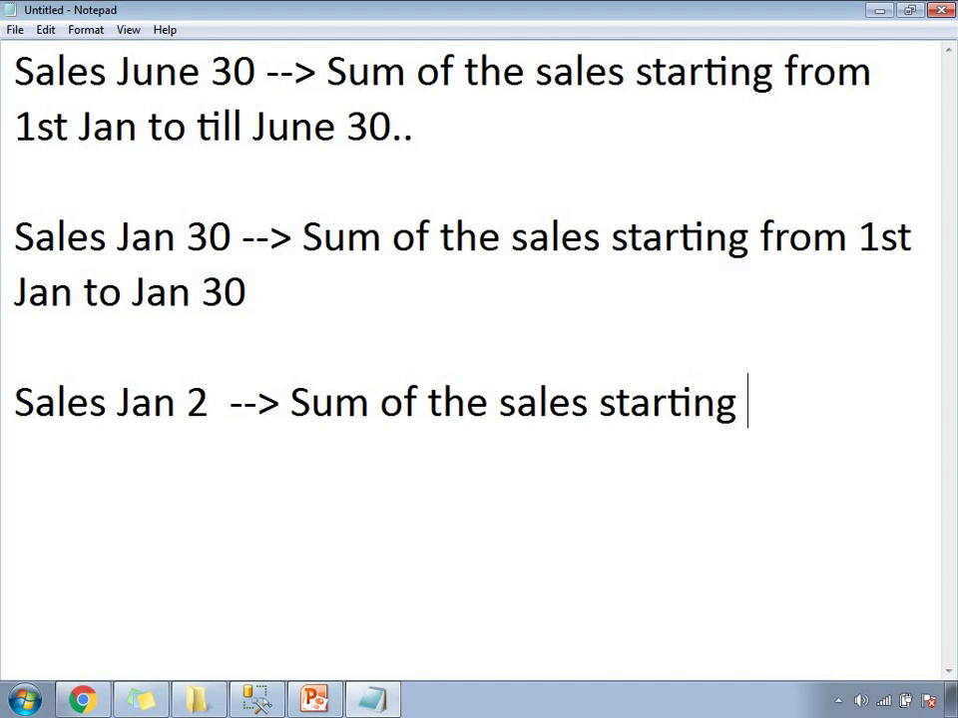
text(from 1st )
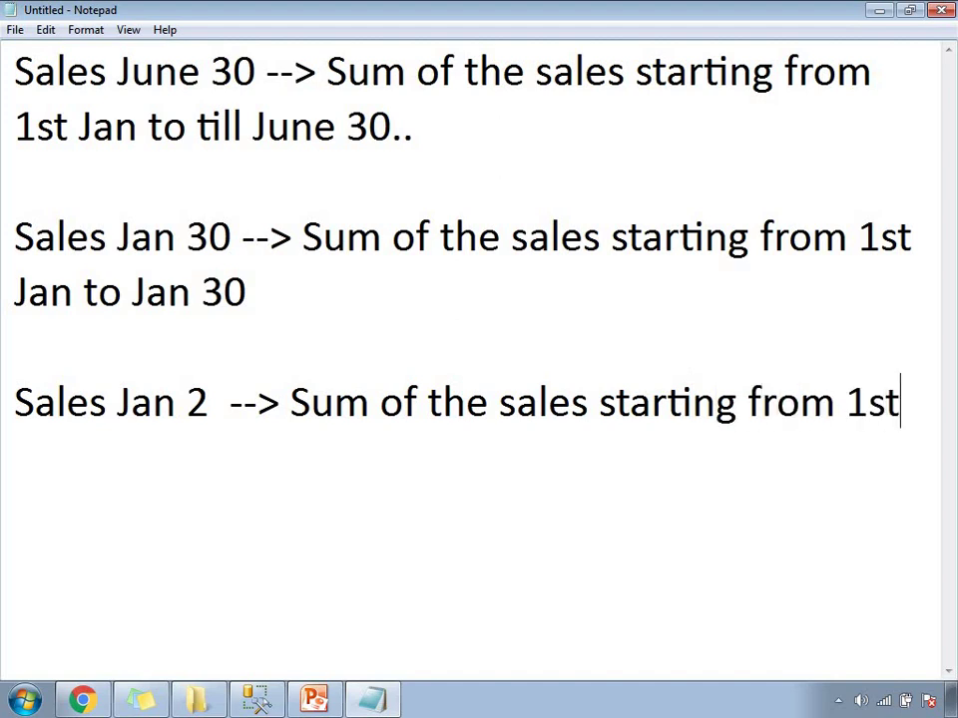
text(Jan t)
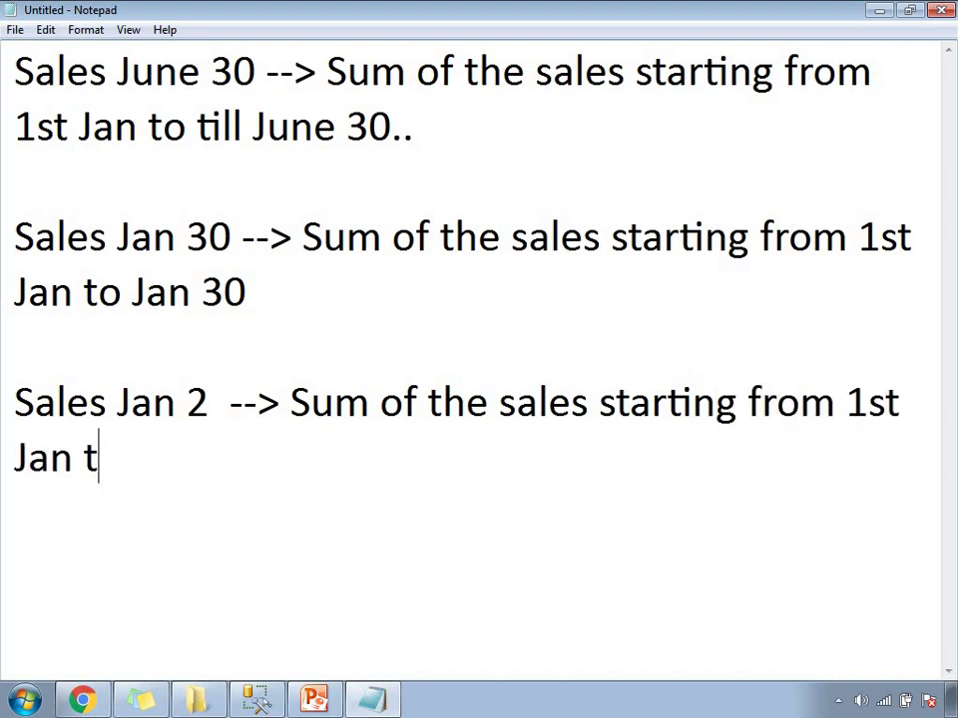
text(ill Jan )
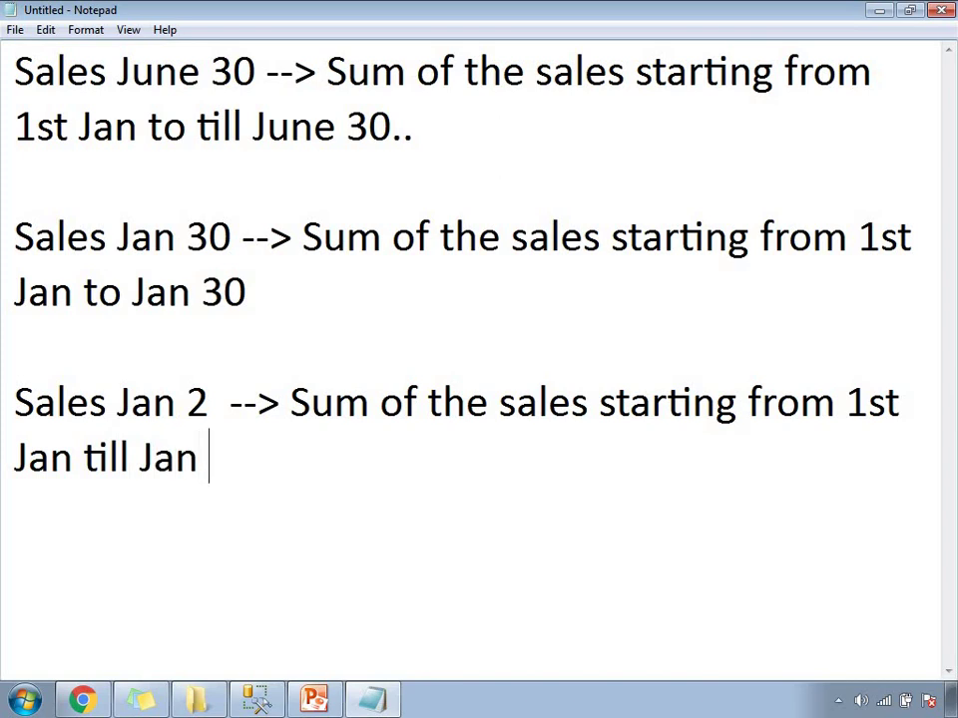
text(2nd)
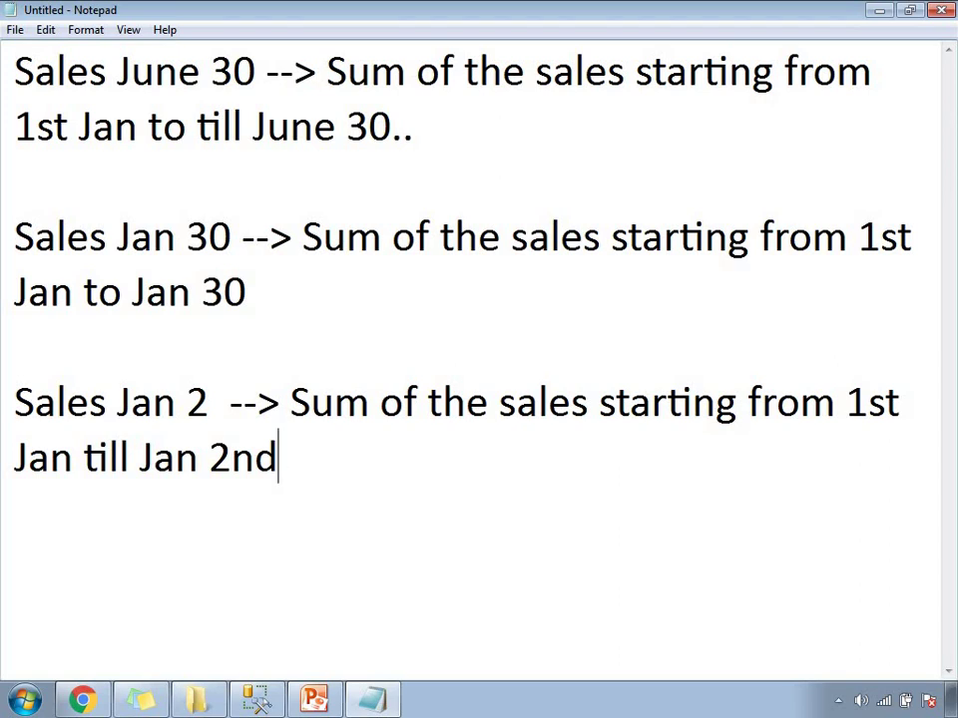
Insert "YTD -" at the start of the Sales Jan 2 line.
click(19, 417)
text(YTD -)
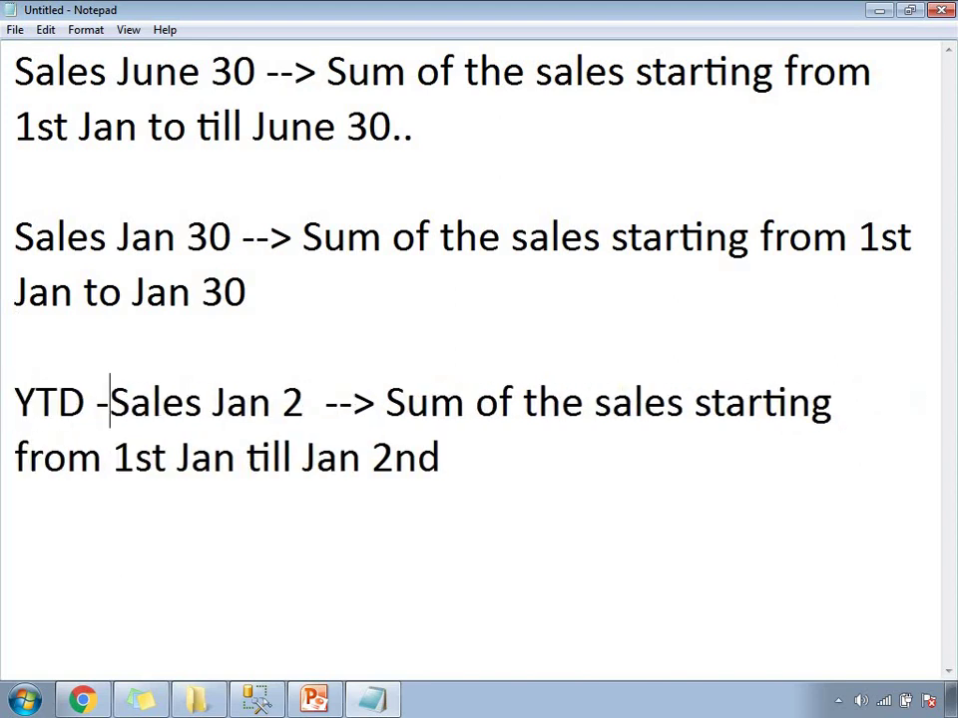
Insert "YTD -" at the start of the Sales Jan 30 line and of the Sales June 30 line.
click(16, 236)
text(YTD )
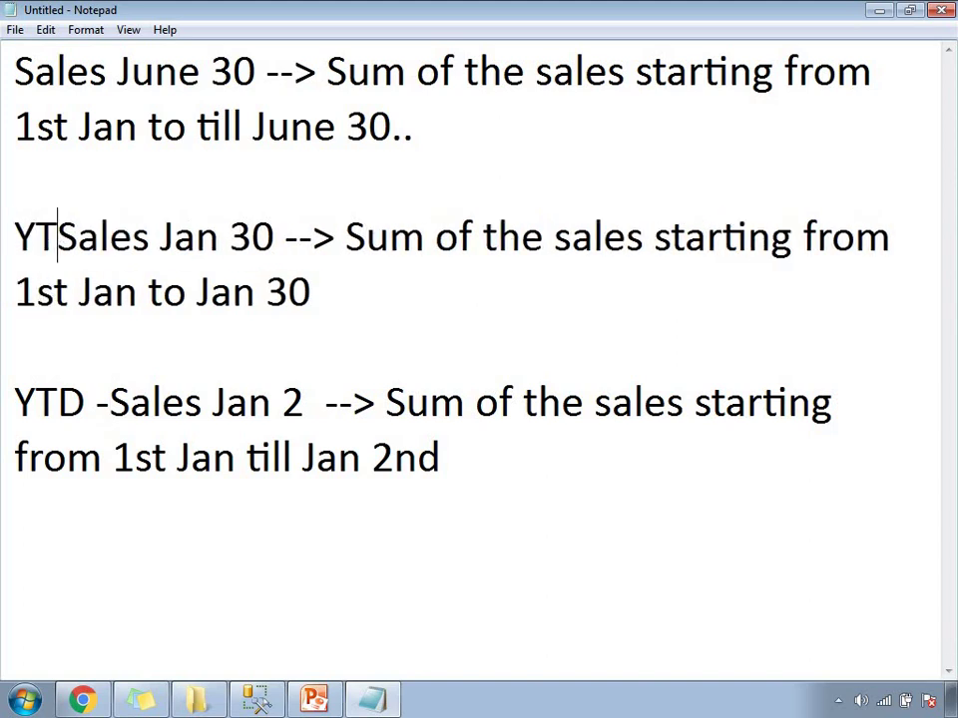
text(-)
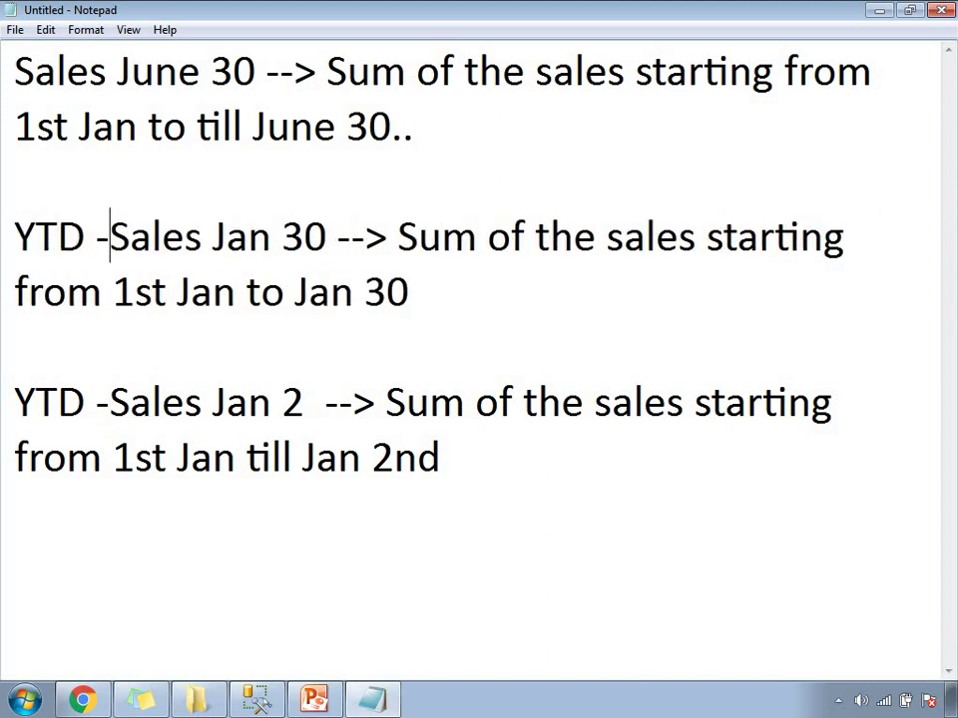
click(11, 62)
text(YTD -)
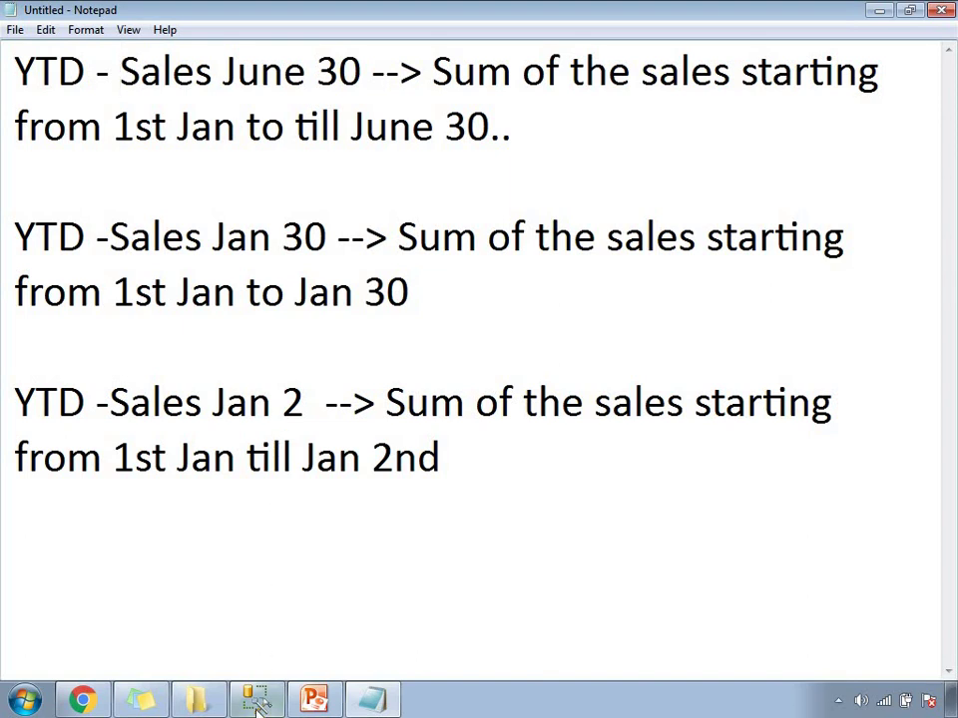
Switch to SQL Server Management Studio and run only the "SELECT * FROM Sales" query.
mouse_move(257, 706)
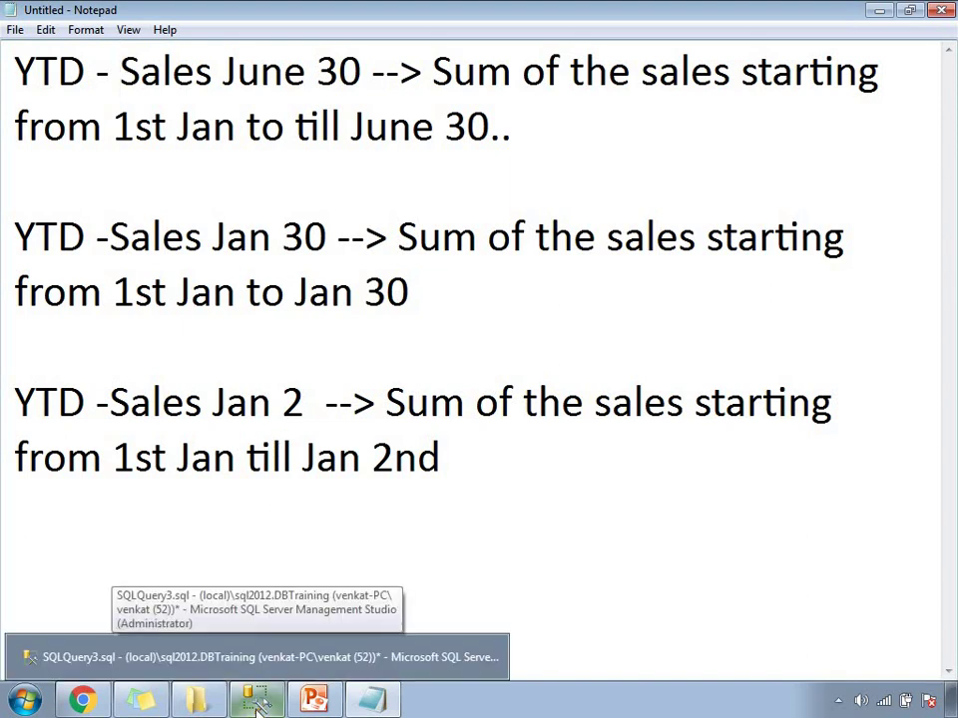
click(257, 707)
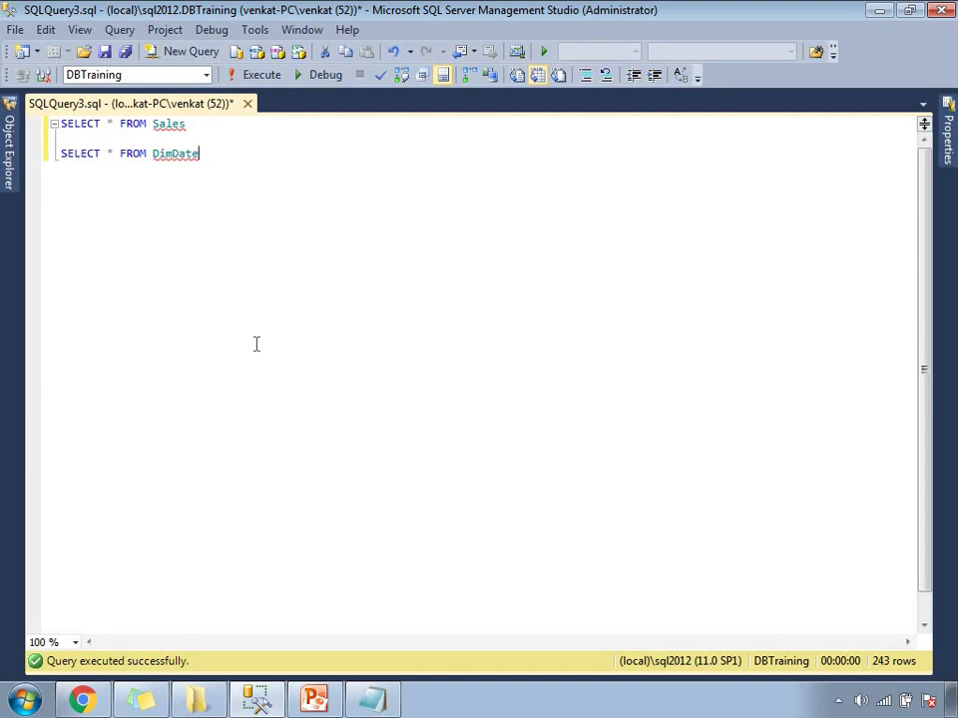
click(193, 127)
drag(164, 126, 58, 124)
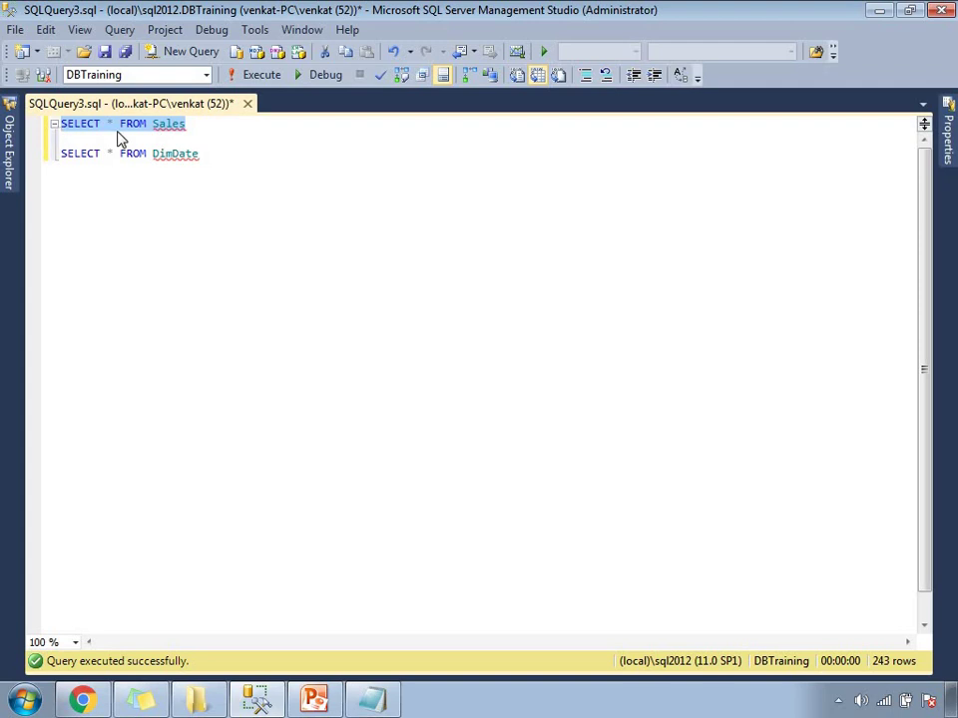
click(252, 76)
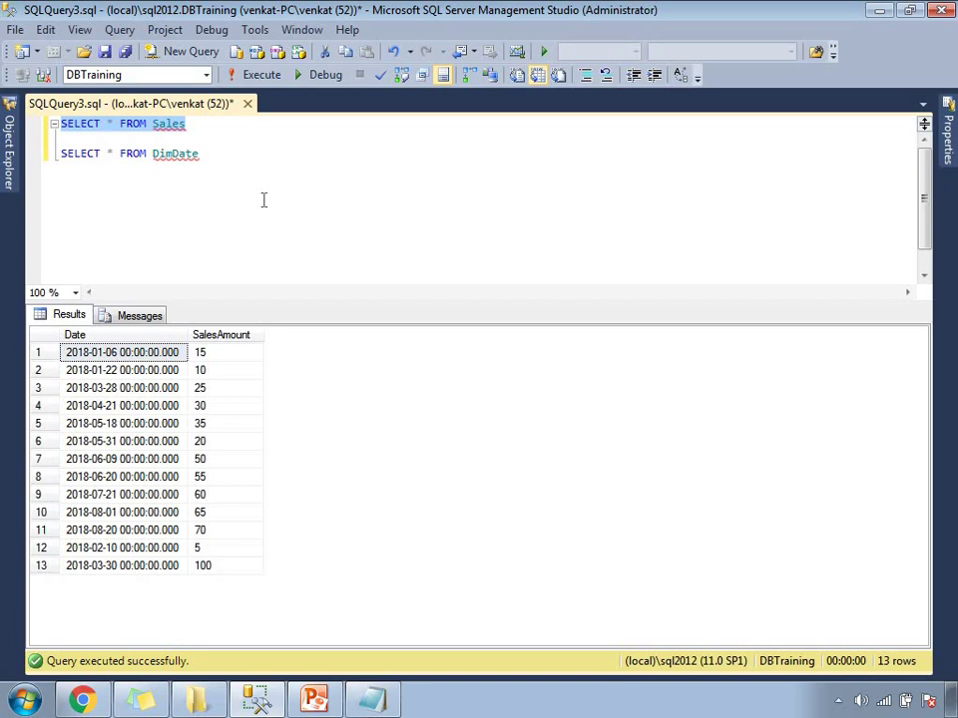
Run only the "SELECT * FROM DimDate" query and highlight the Date column in its results.
drag(224, 157, 58, 154)
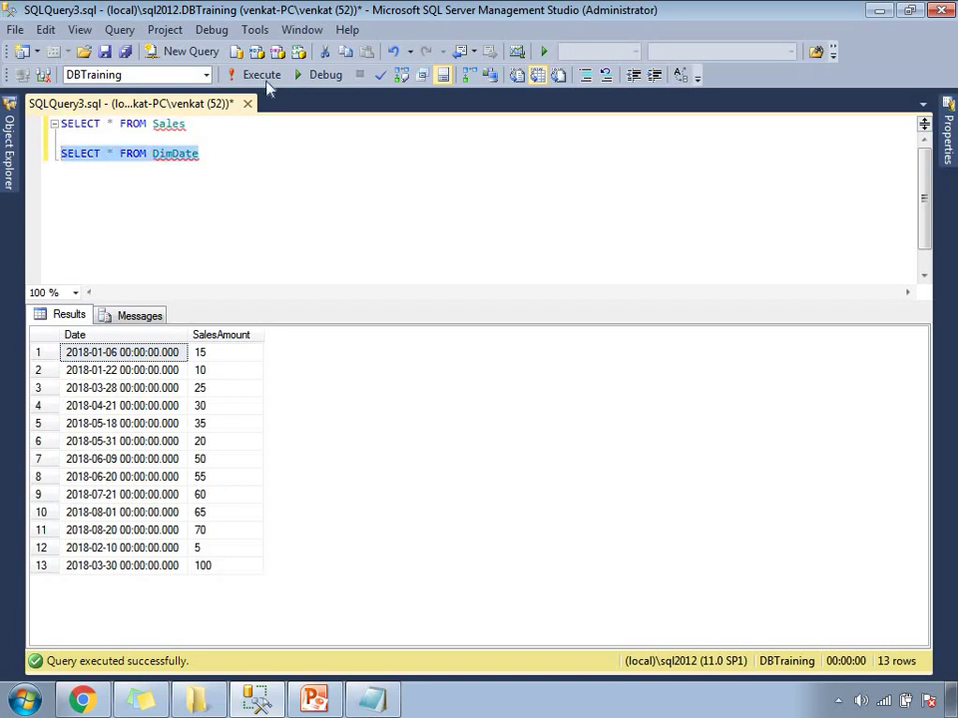
click(257, 75)
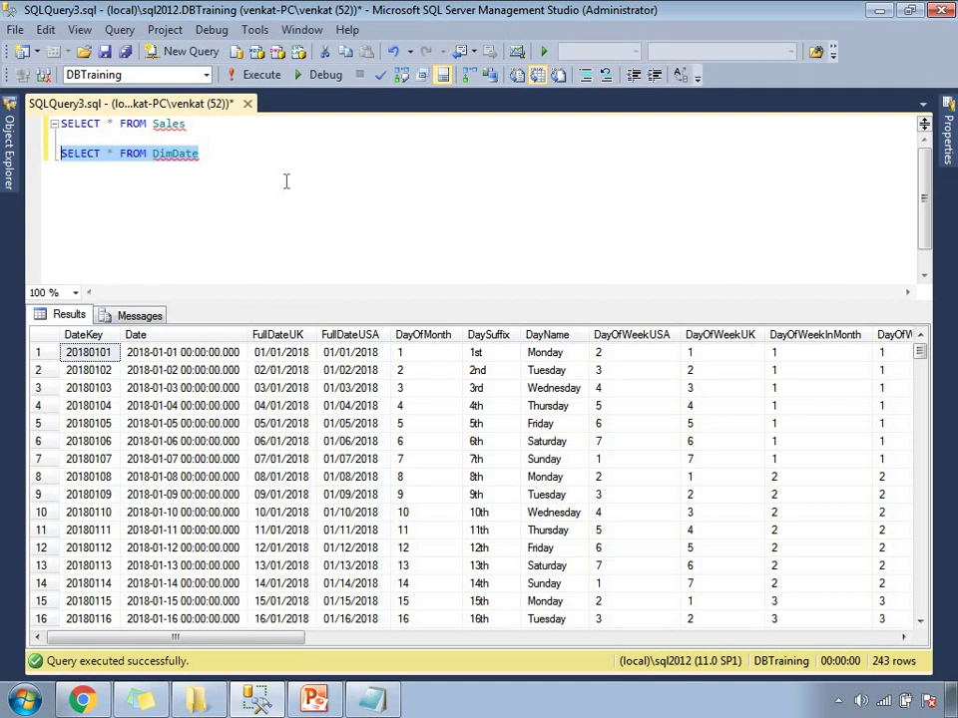
click(200, 340)
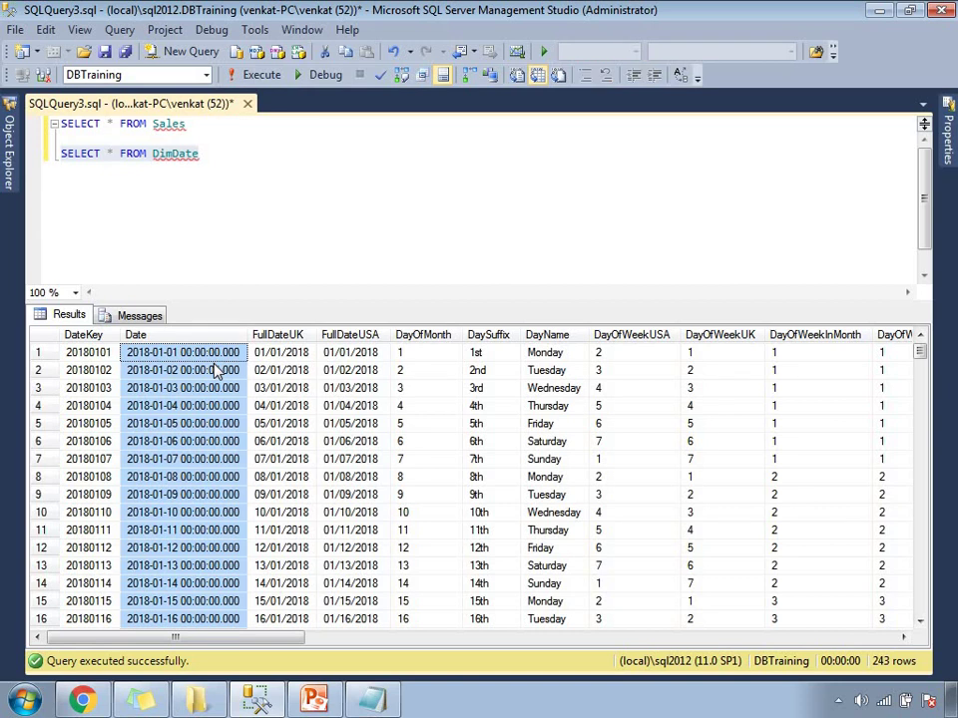
click(215, 183)
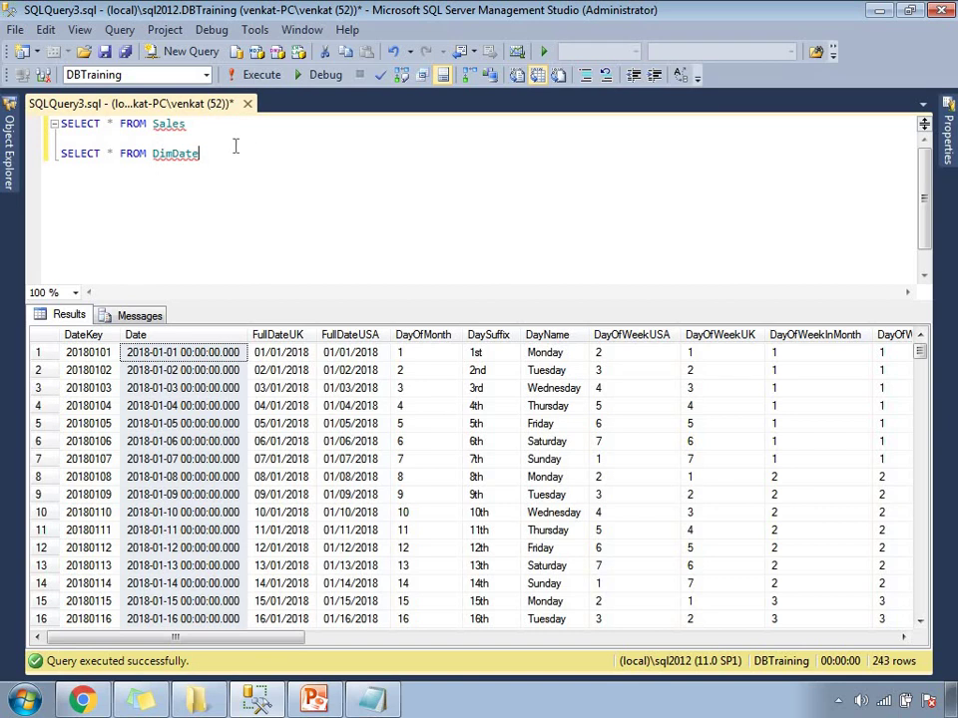
Rerun the Sales and DimDate queries separately and examine the DimDate columns down to the last rows.
drag(208, 123, 50, 88)
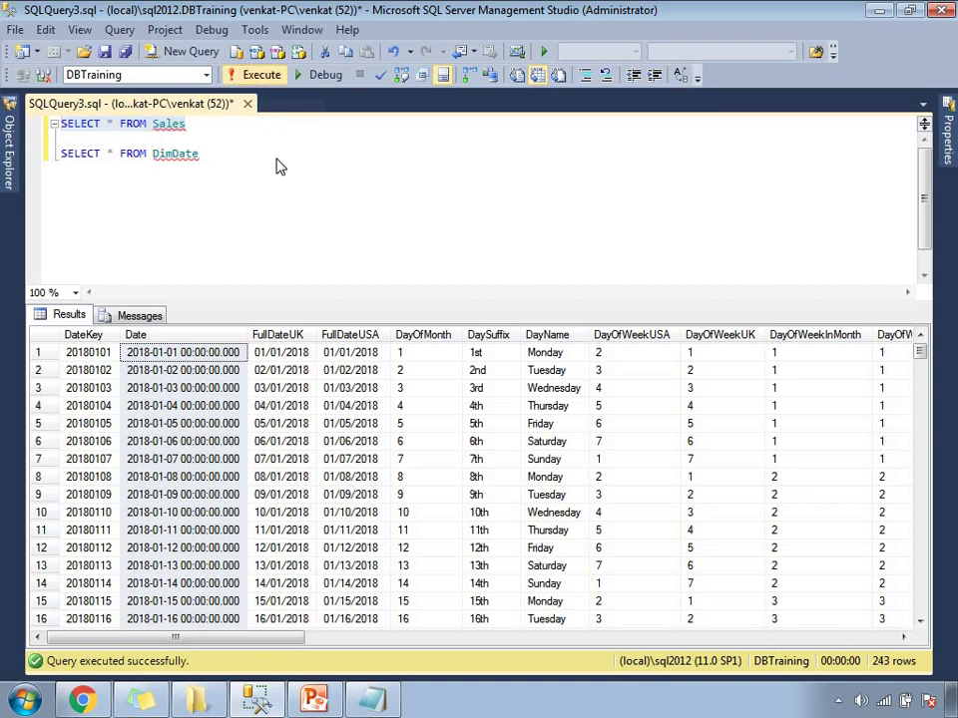
click(259, 75)
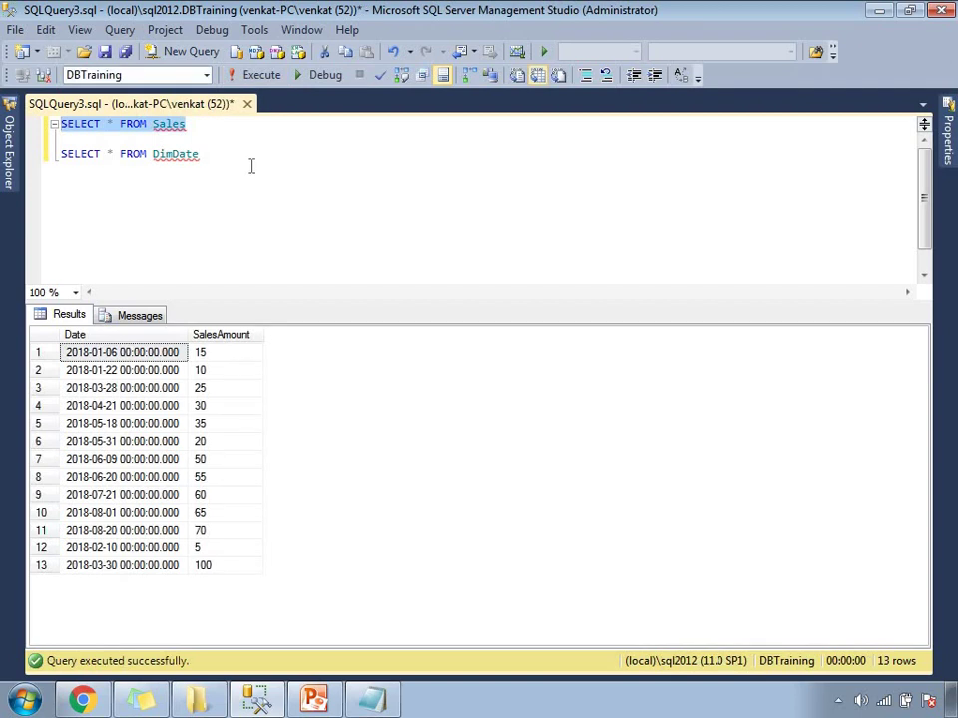
drag(202, 153, 59, 154)
click(261, 75)
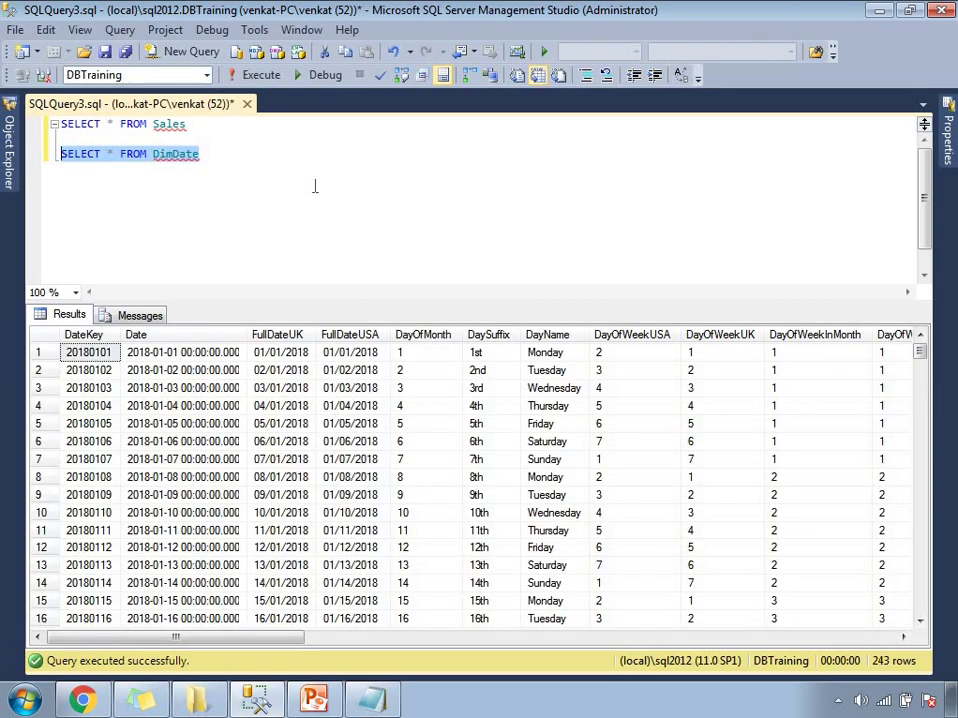
click(297, 335)
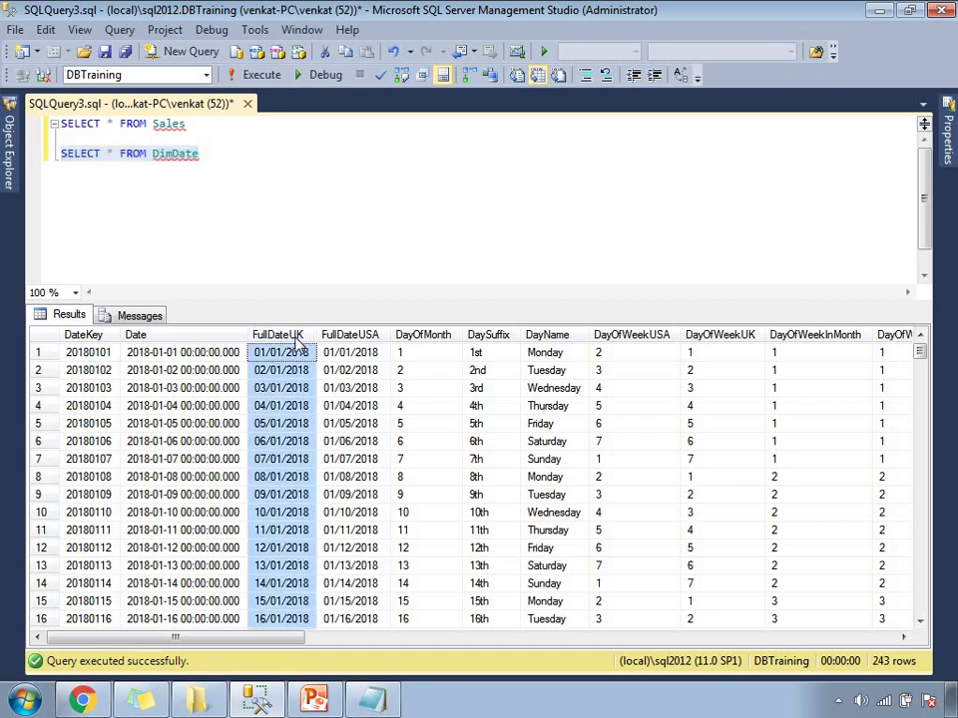
drag(295, 342, 363, 552)
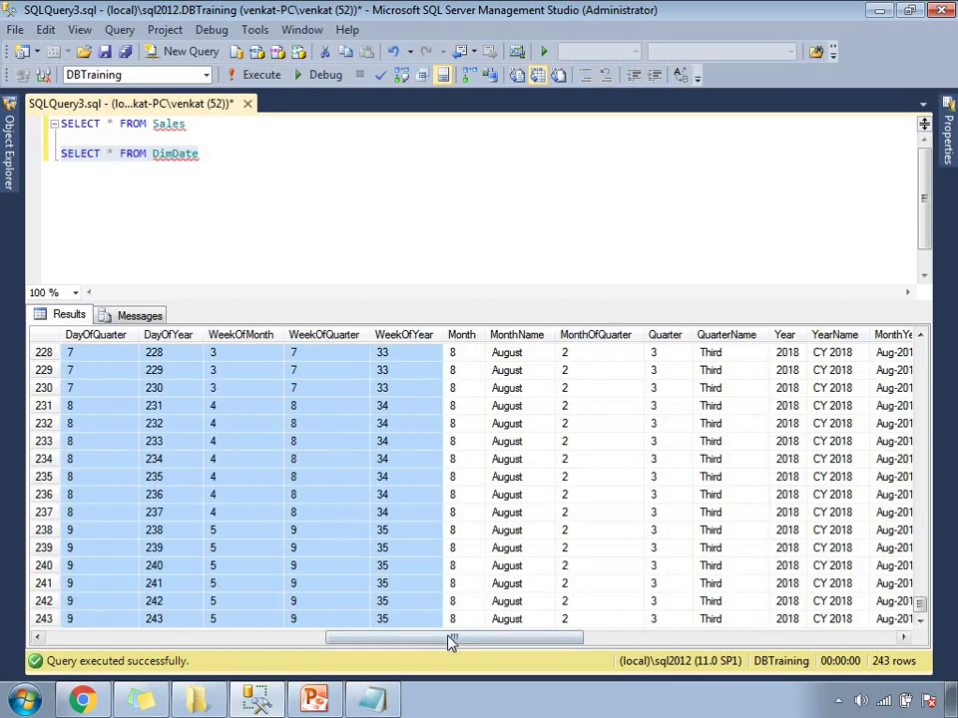
drag(402, 642, 125, 641)
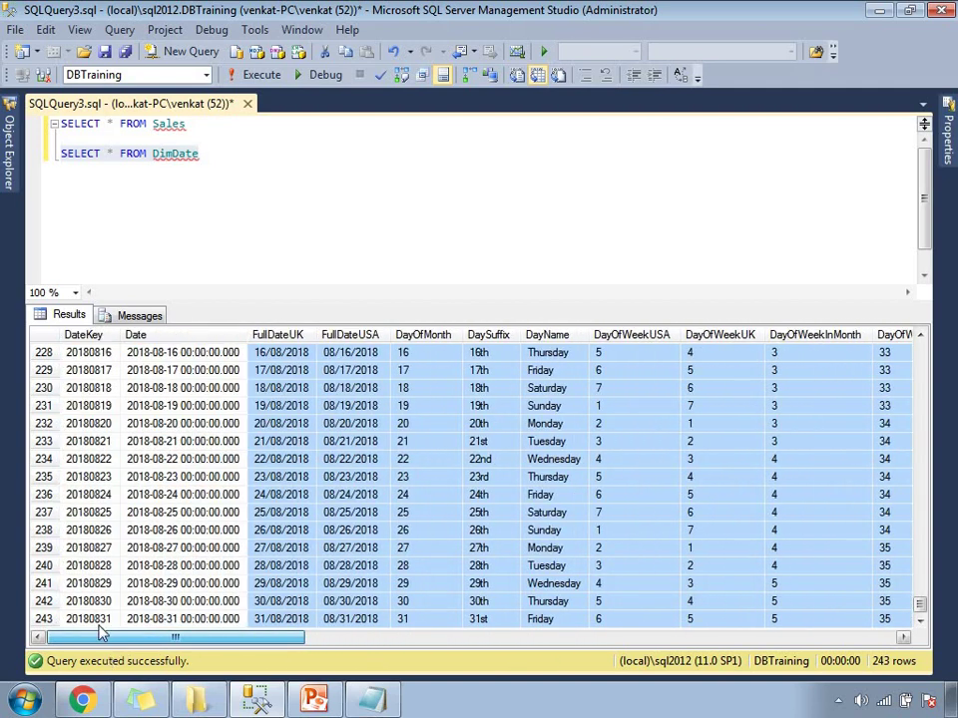
click(250, 208)
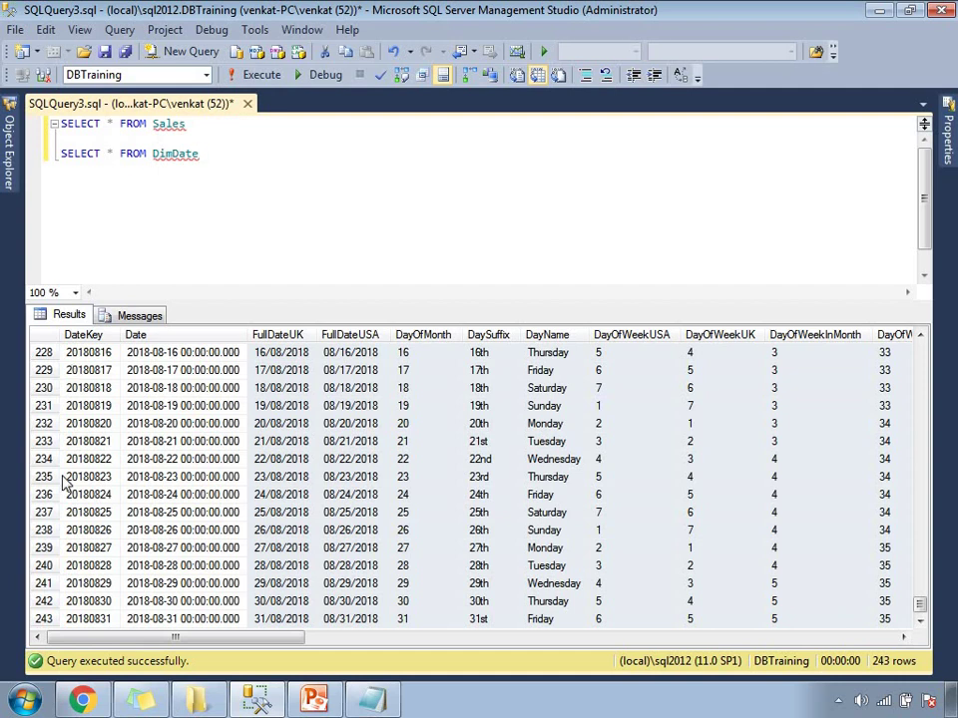
Launch Power BI Desktop and dismiss its start screen to reach a blank report.
click(25, 700)
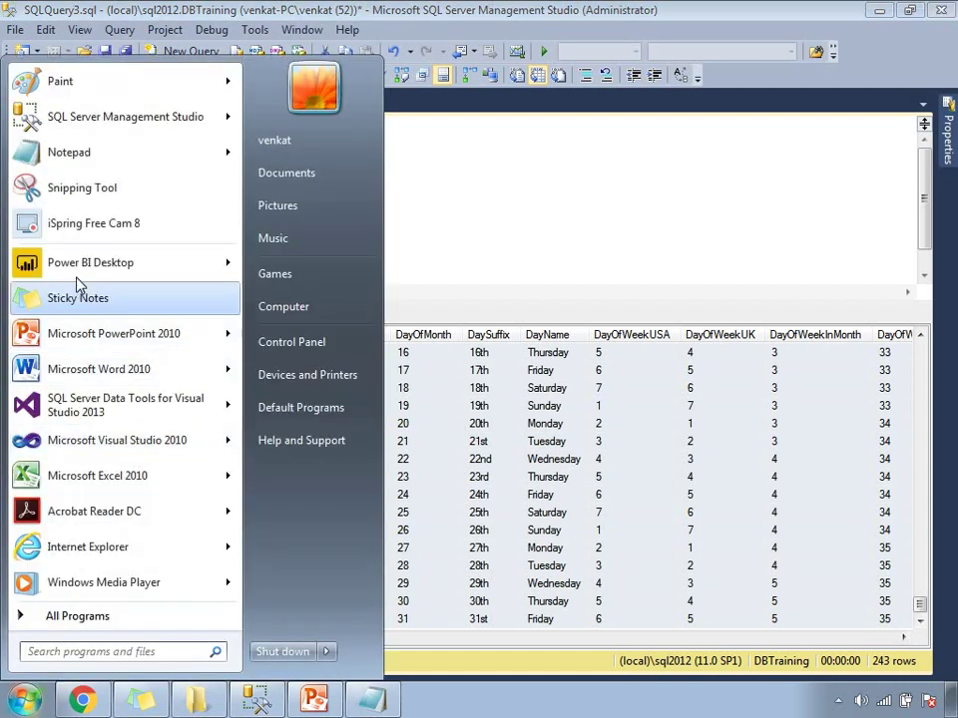
click(388, 273)
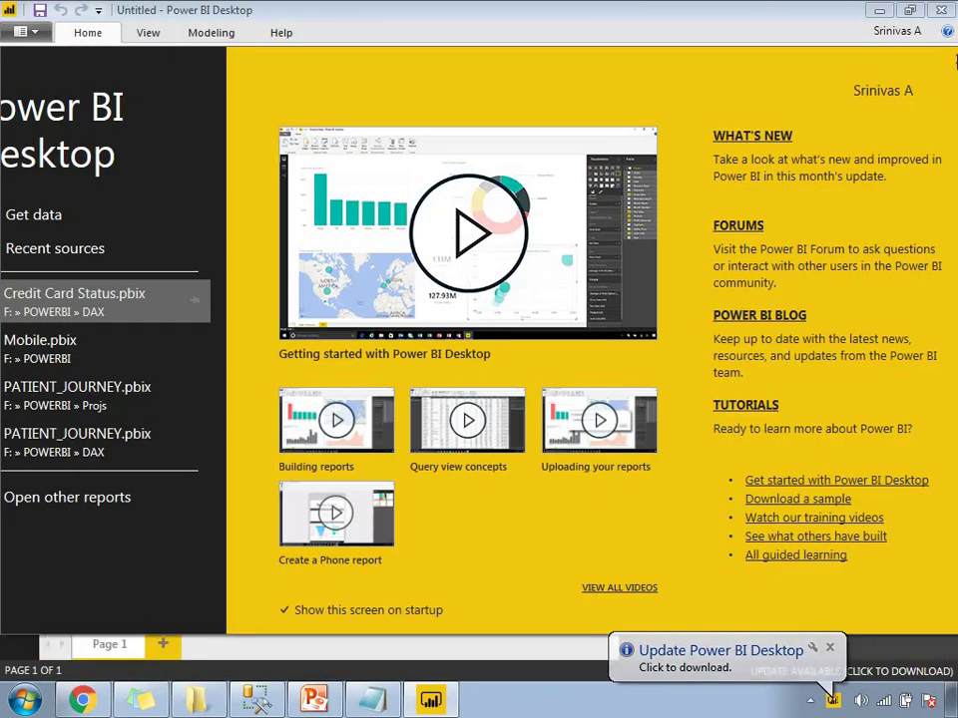
click(954, 62)
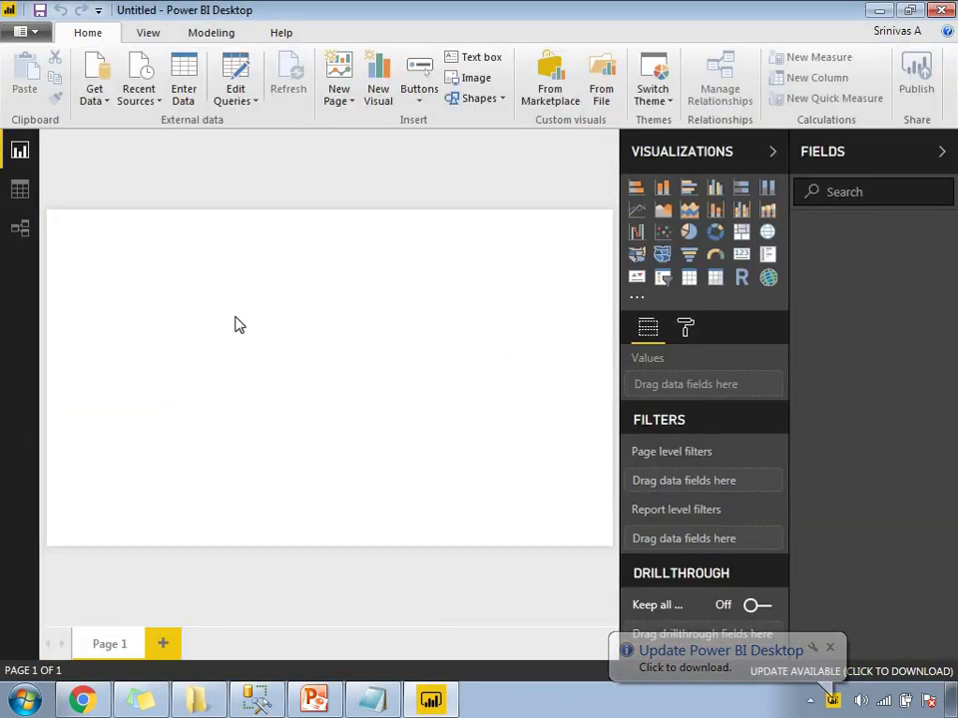
Connect to the SQL Server database DBTraining on server .\Sql2012 in Import mode.
click(108, 104)
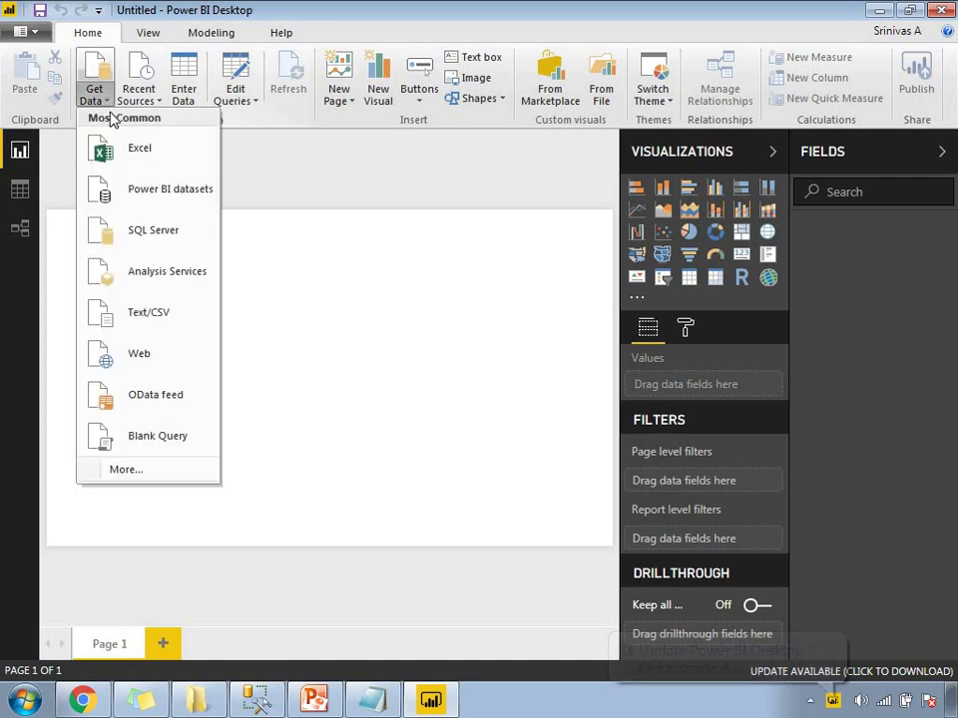
click(204, 239)
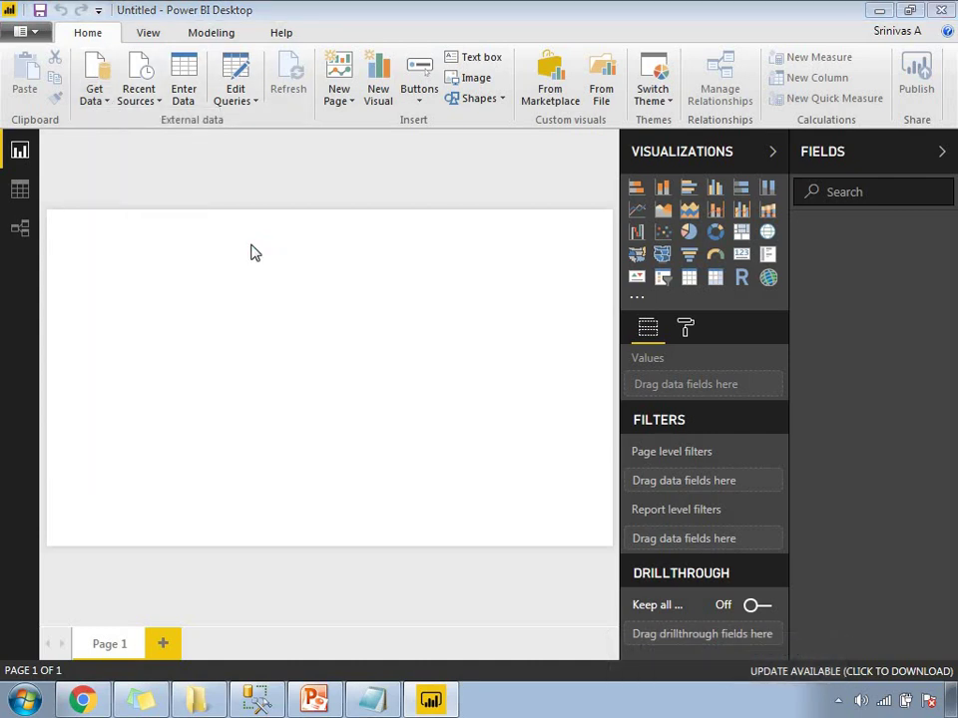
click(258, 271)
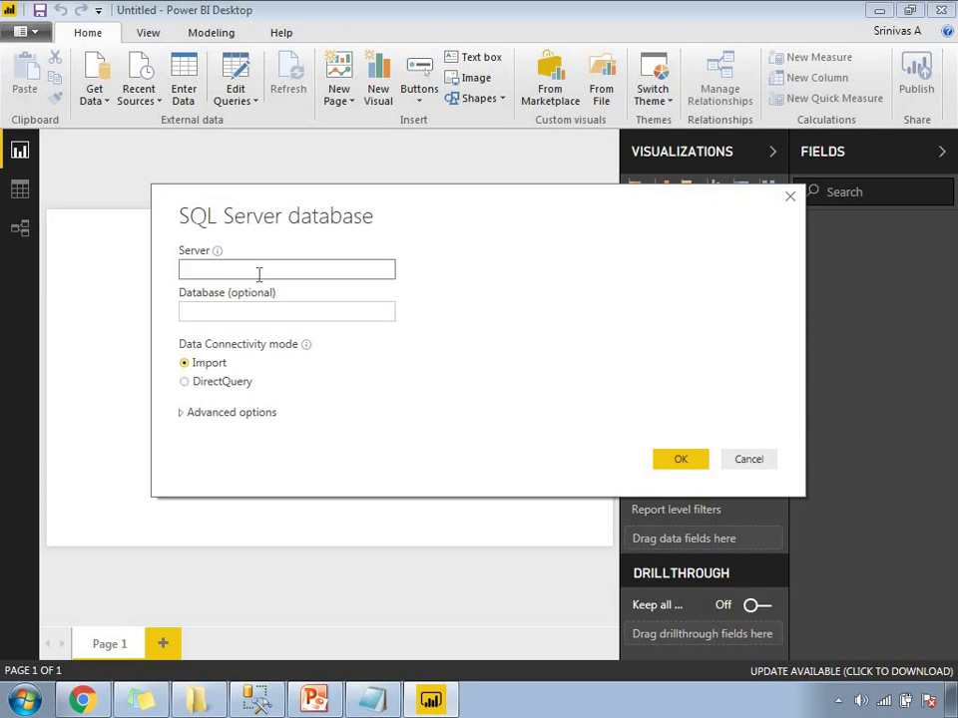
text(.\Sql2012)
click(258, 310)
text(DBTraining)
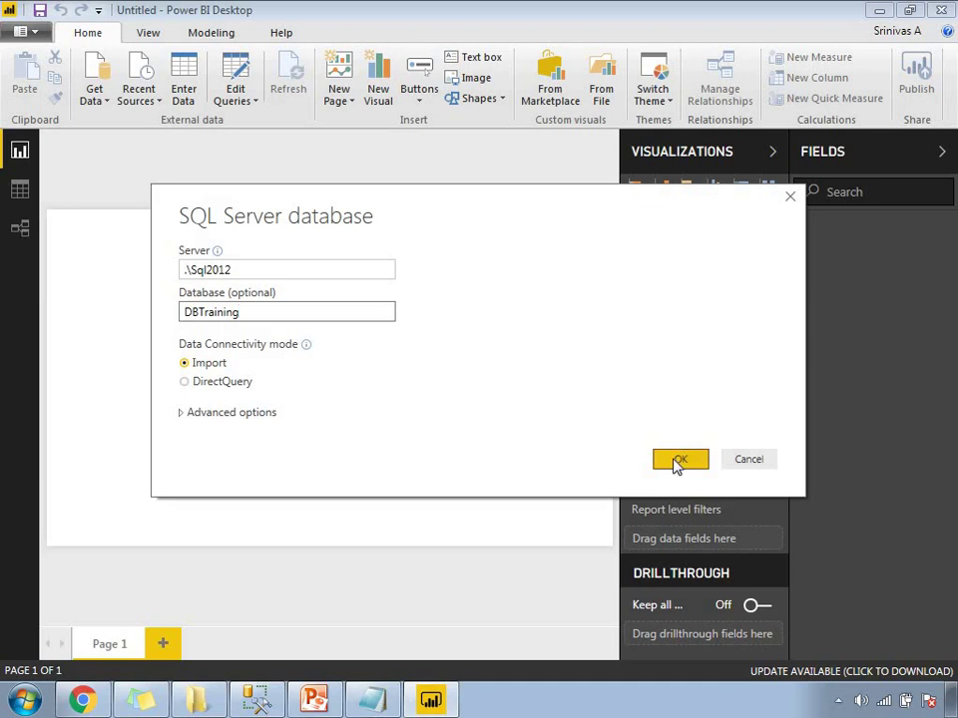
click(676, 459)
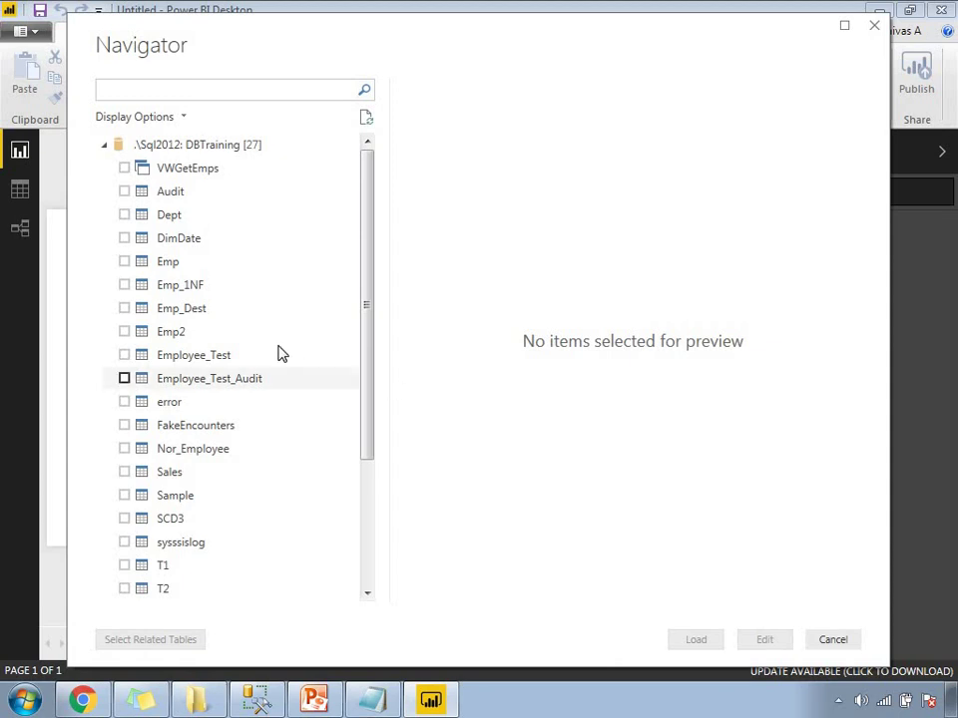
Load the Sales and DimDate tables from the DBTraining database into the report.
click(124, 473)
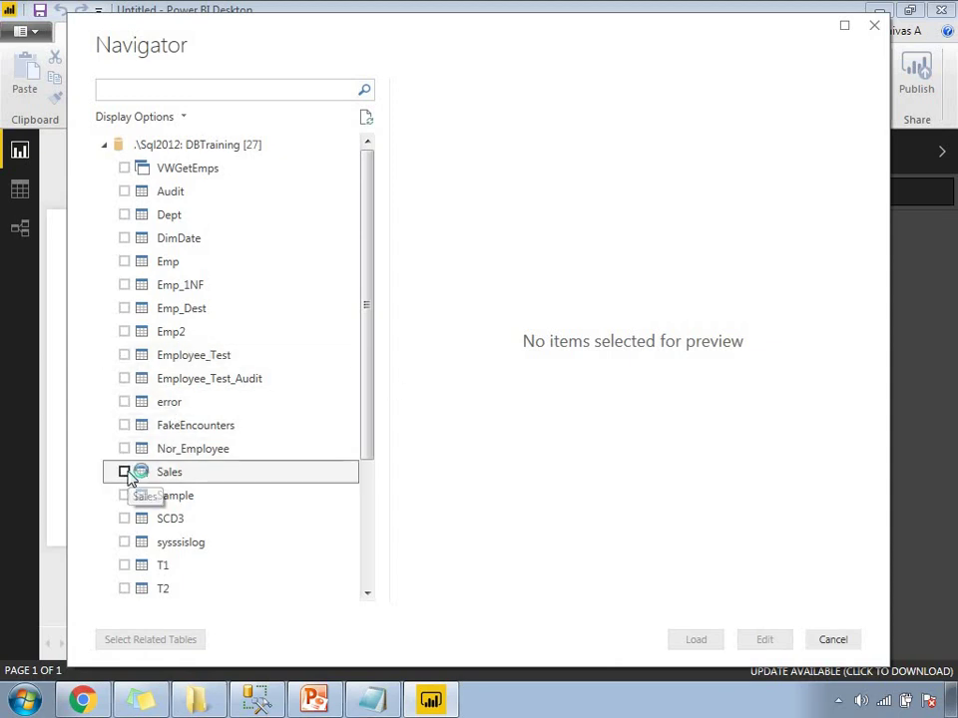
click(124, 239)
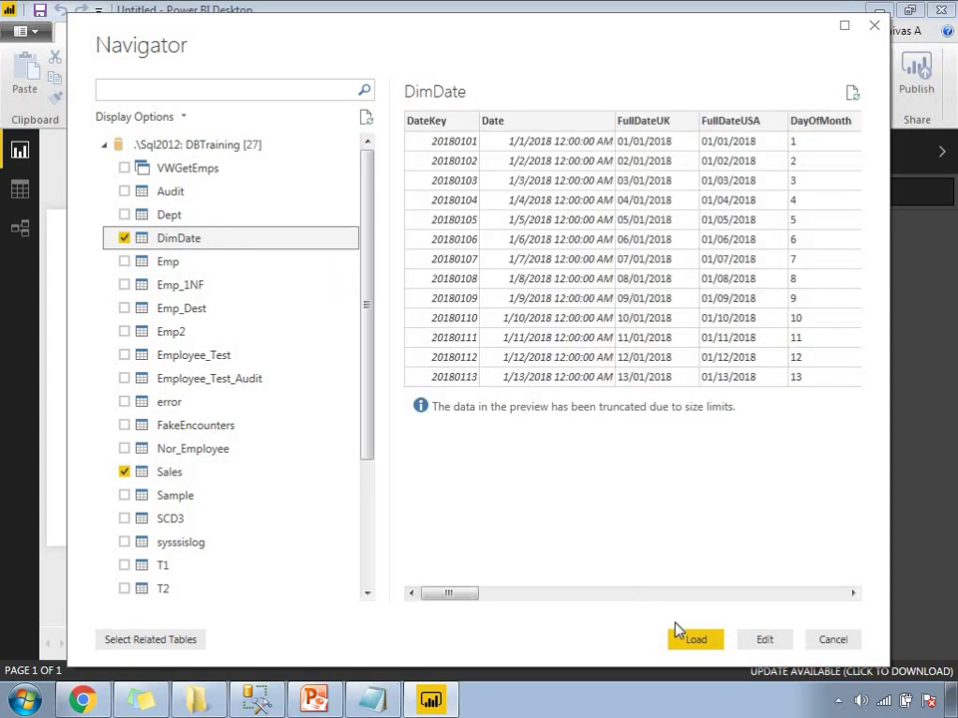
click(691, 641)
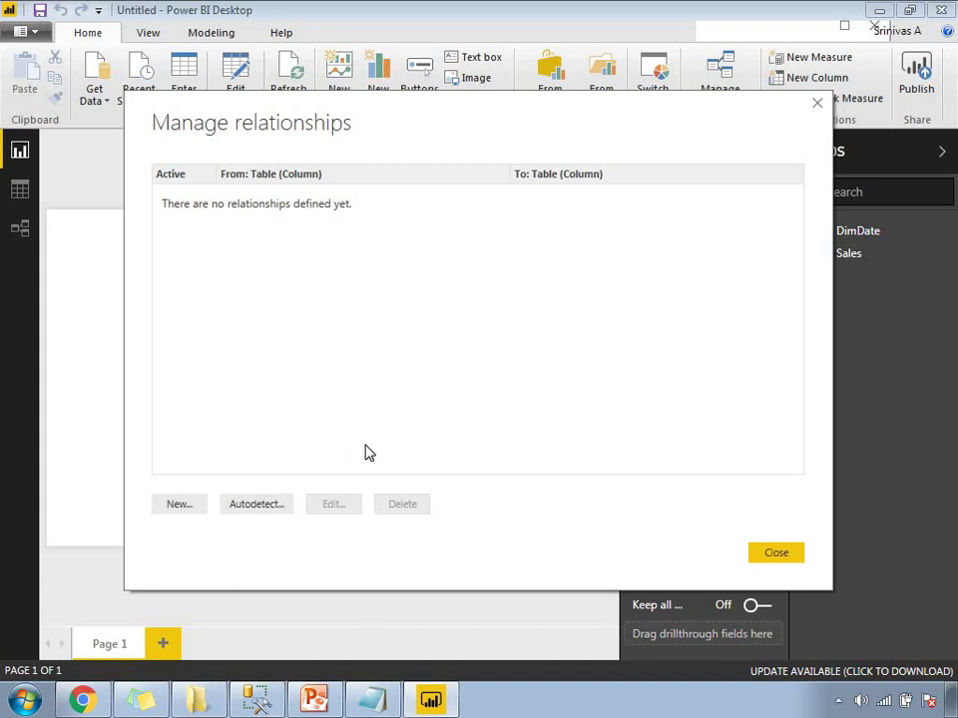
Create an active one-to-one relationship between Sales Date and DimDate Date with Both cross filtering, and view it in the relationship diagram.
click(180, 504)
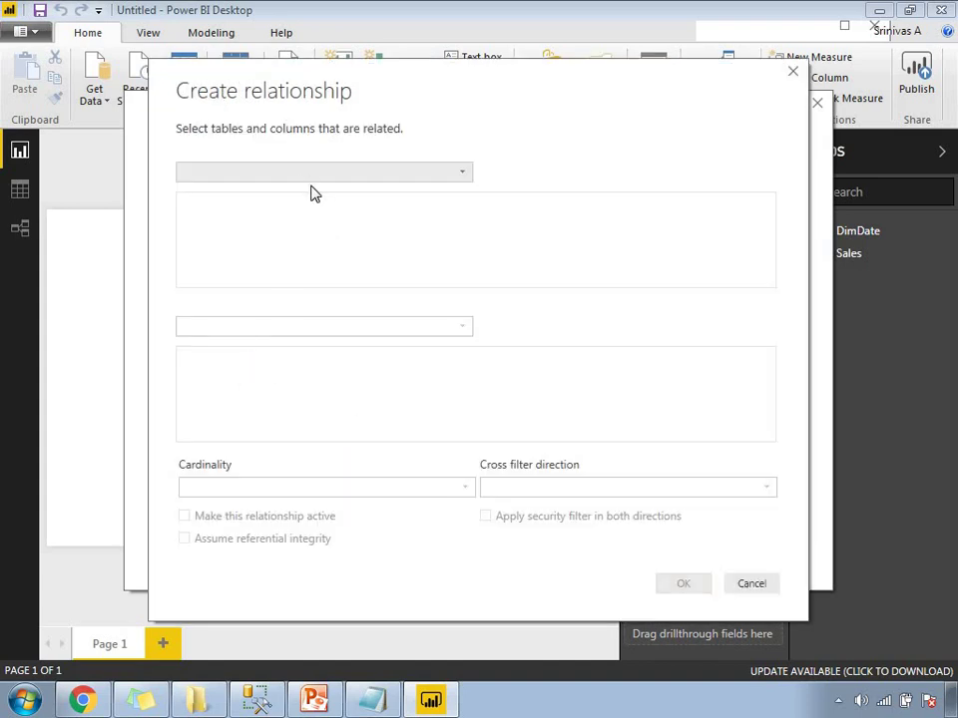
click(311, 176)
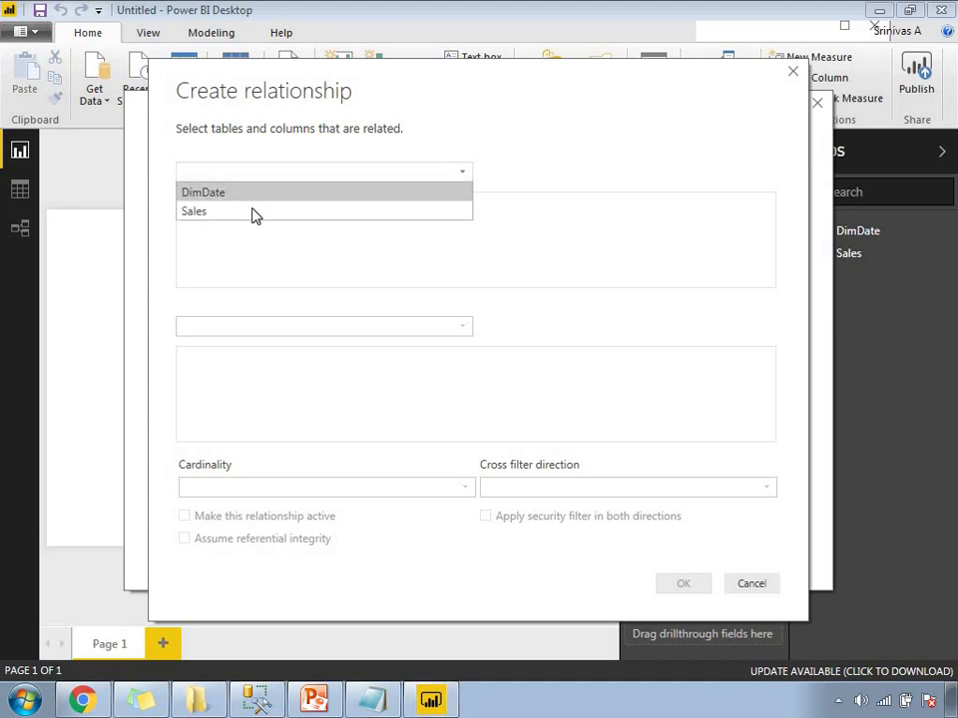
click(283, 212)
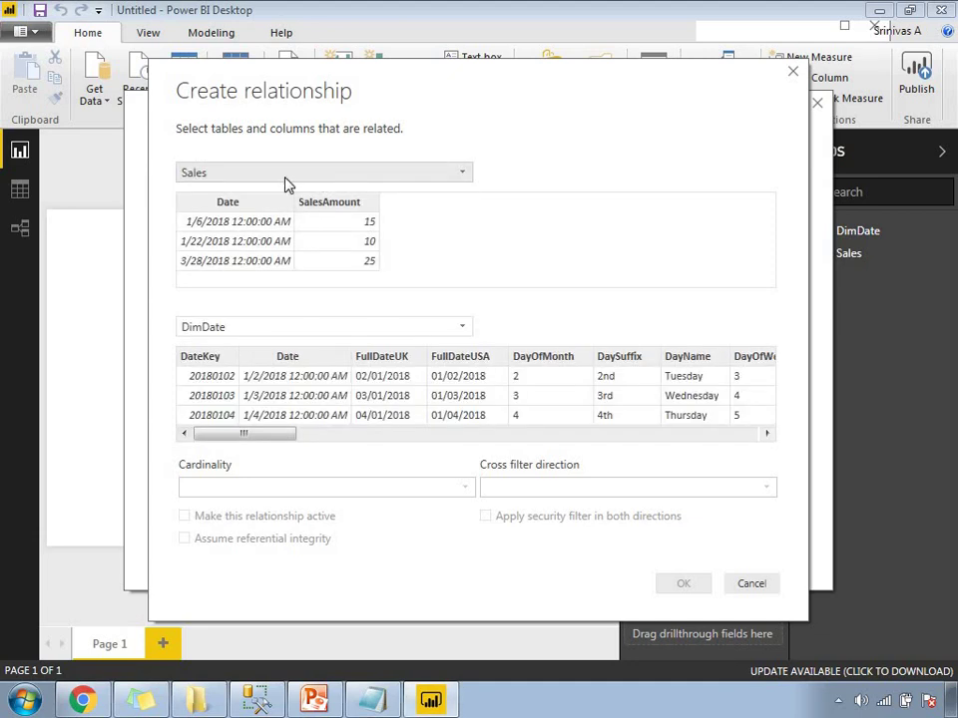
click(240, 203)
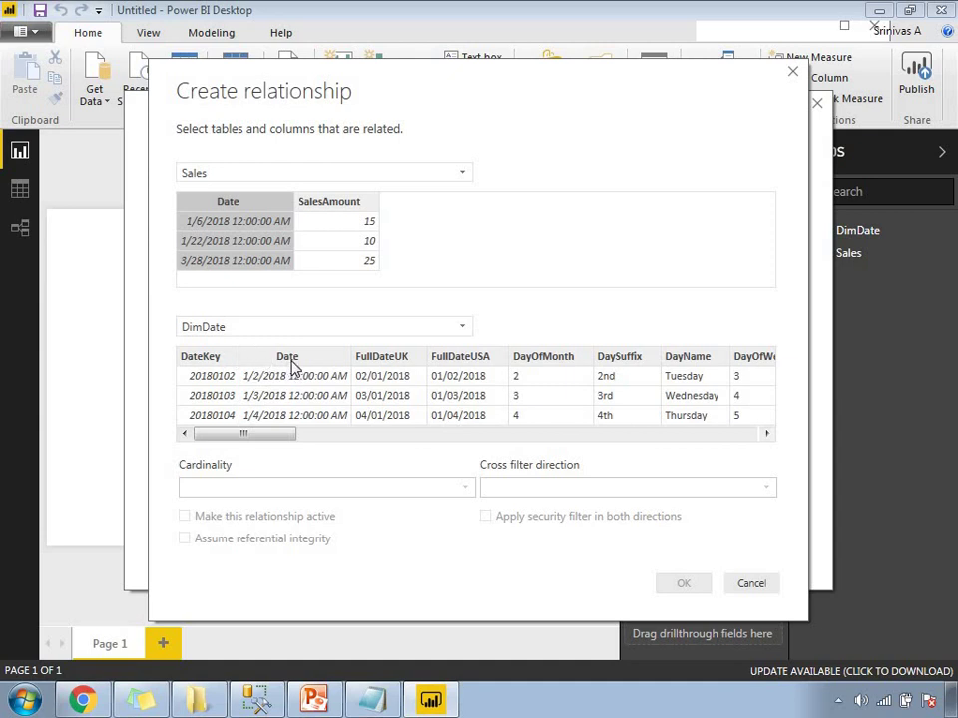
click(291, 367)
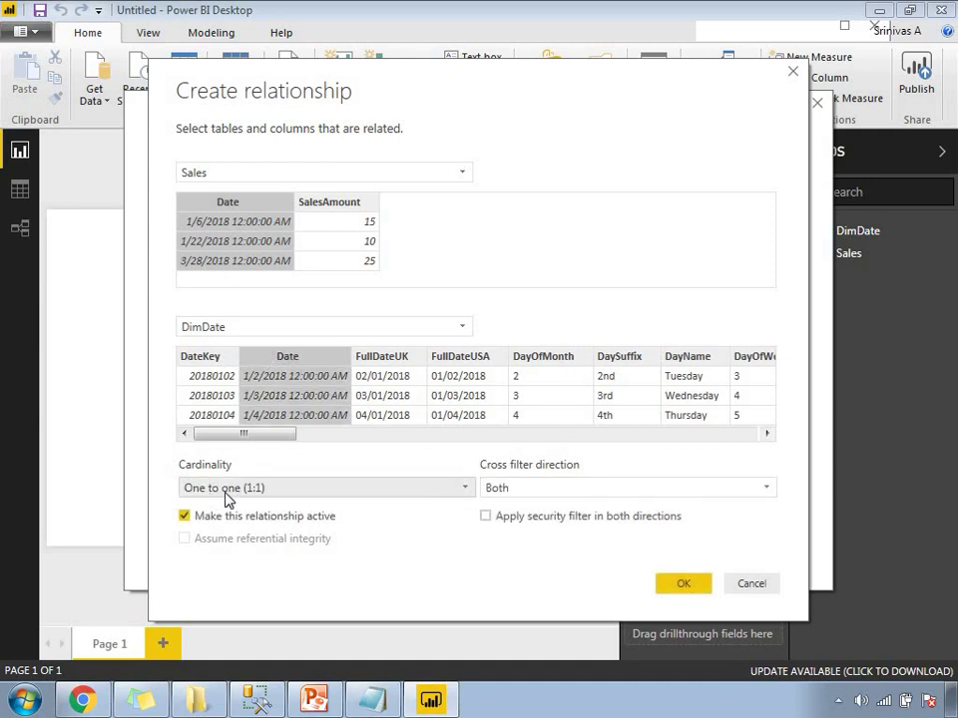
click(280, 493)
click(281, 493)
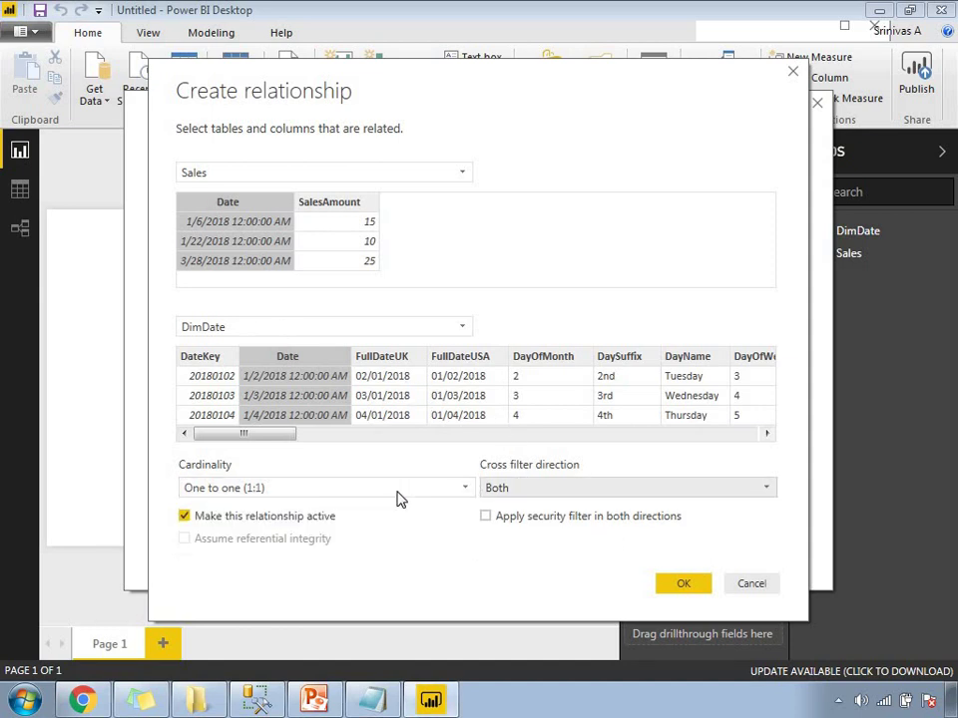
click(294, 492)
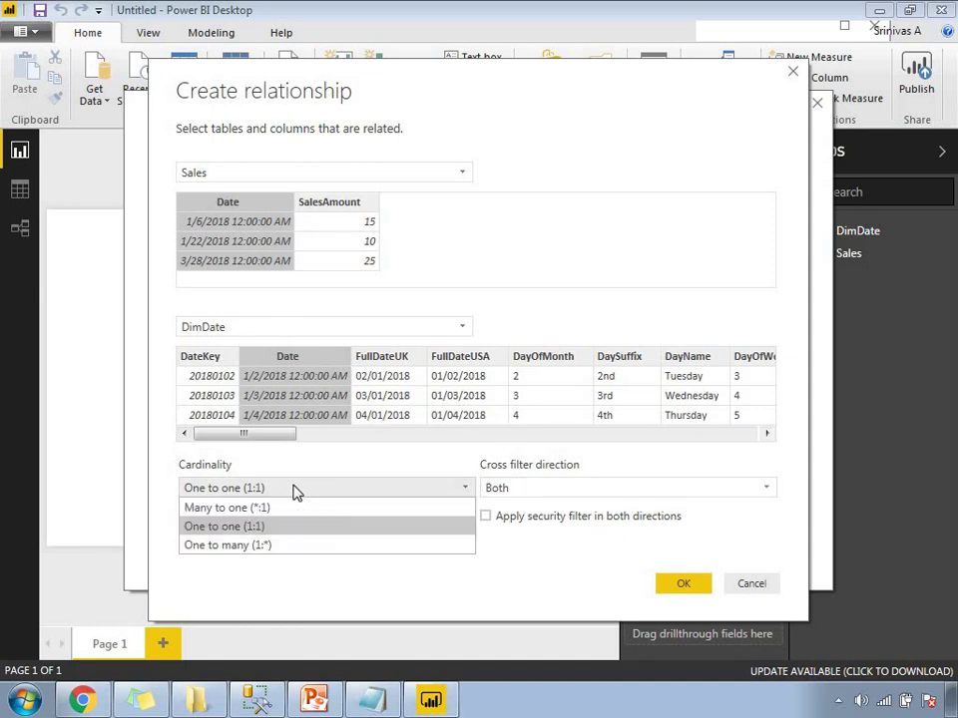
click(294, 492)
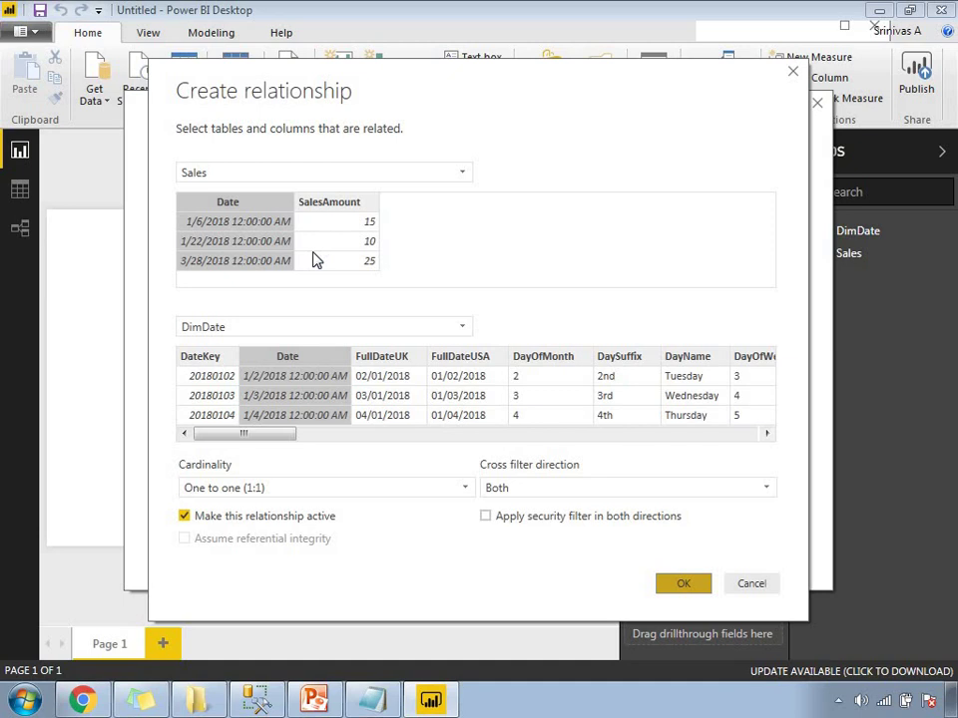
key(Return)
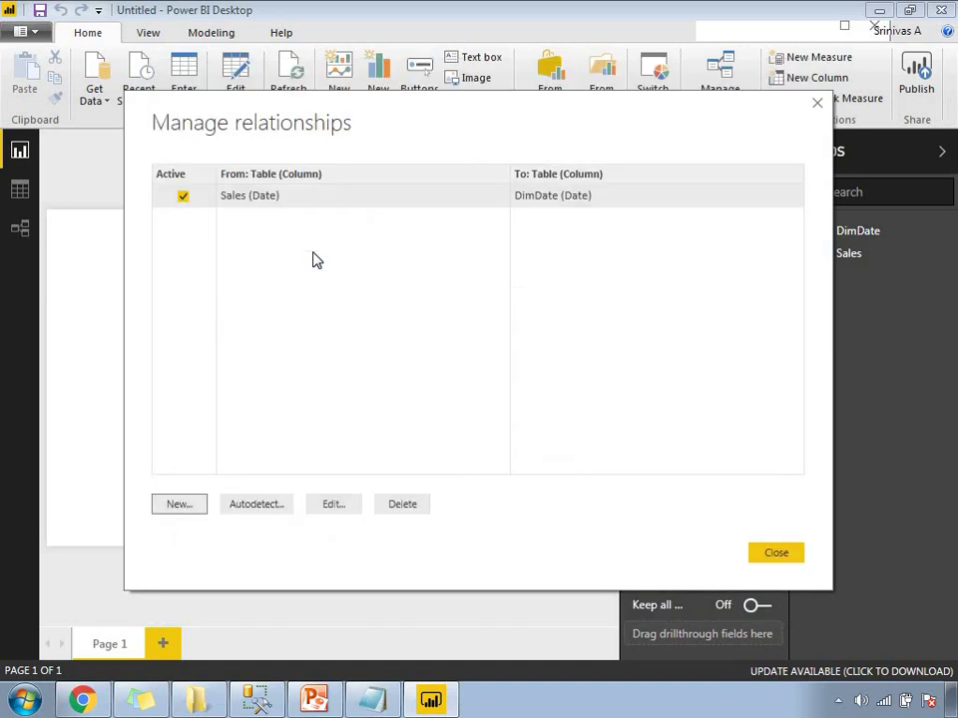
click(776, 552)
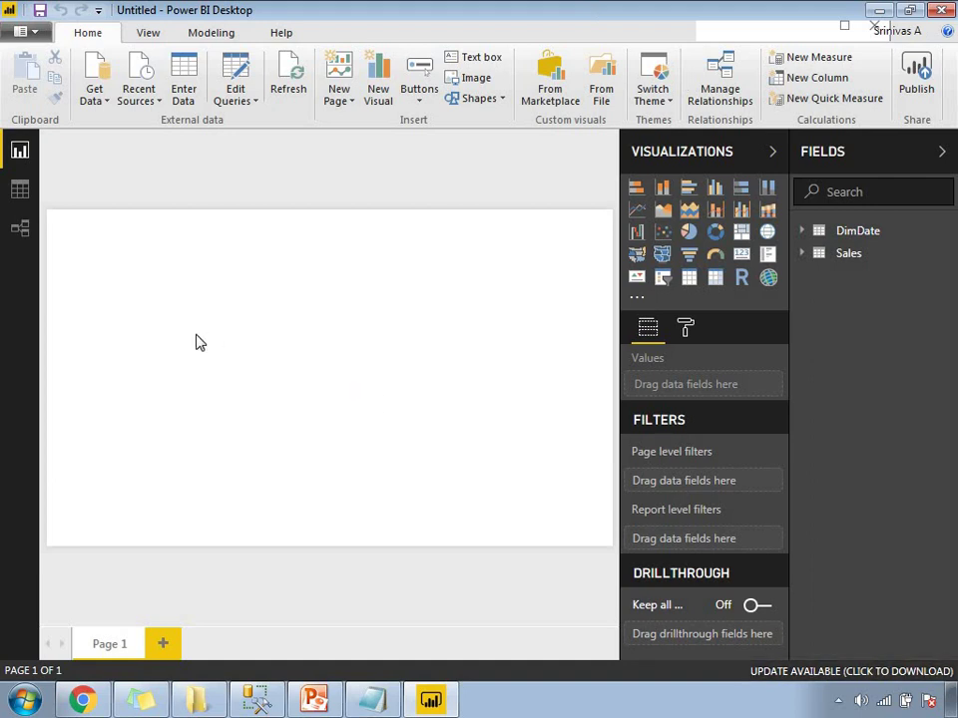
click(24, 233)
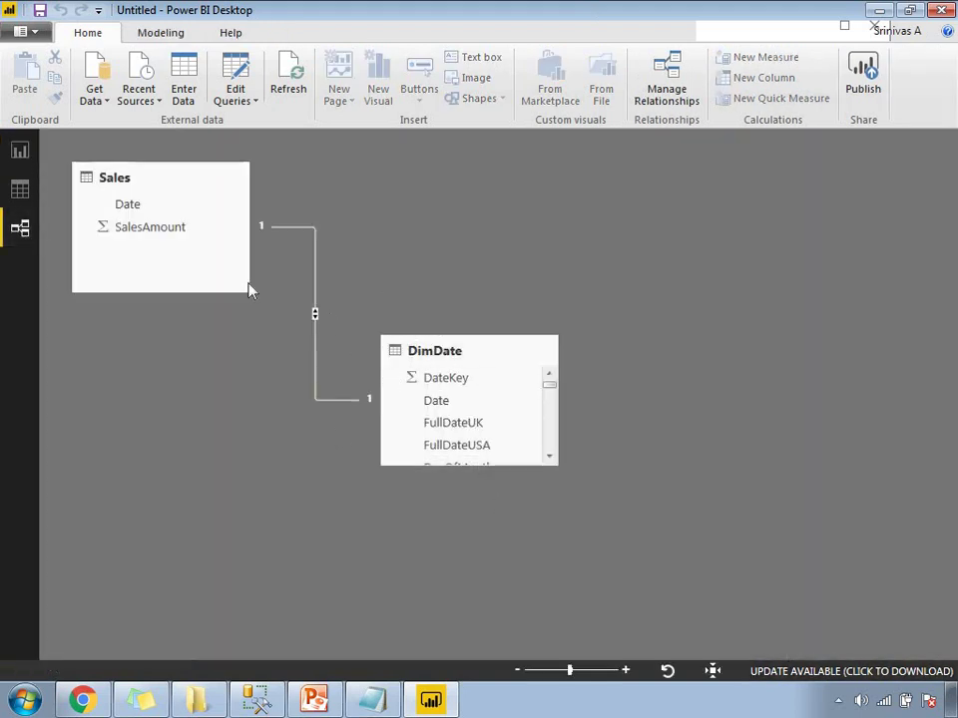
Display the Sales table's data and sort it by Date in ascending order.
click(20, 189)
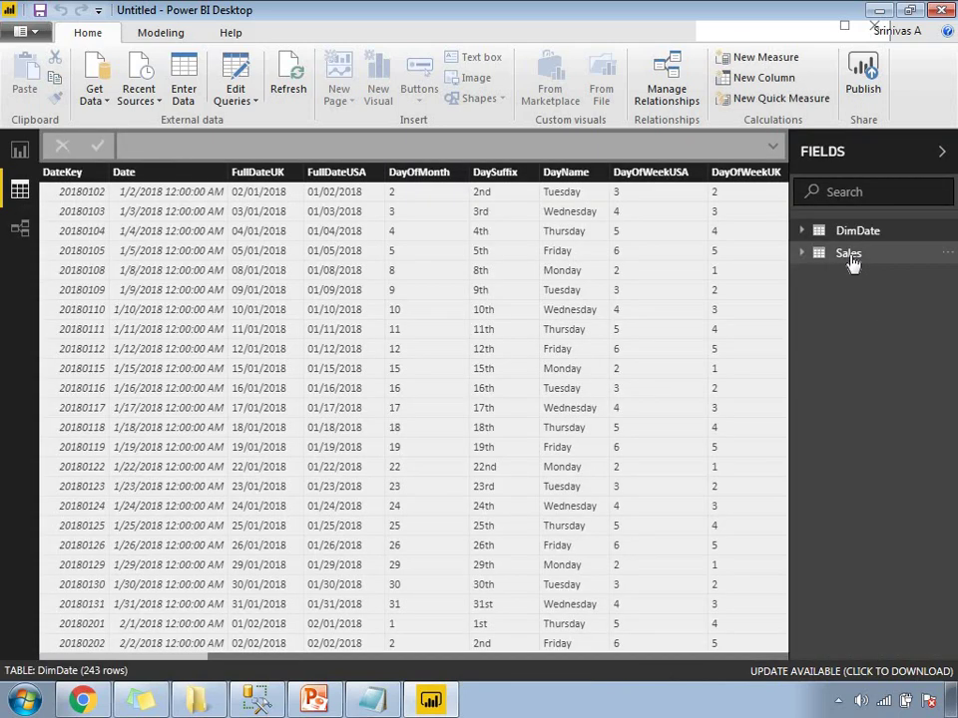
click(848, 253)
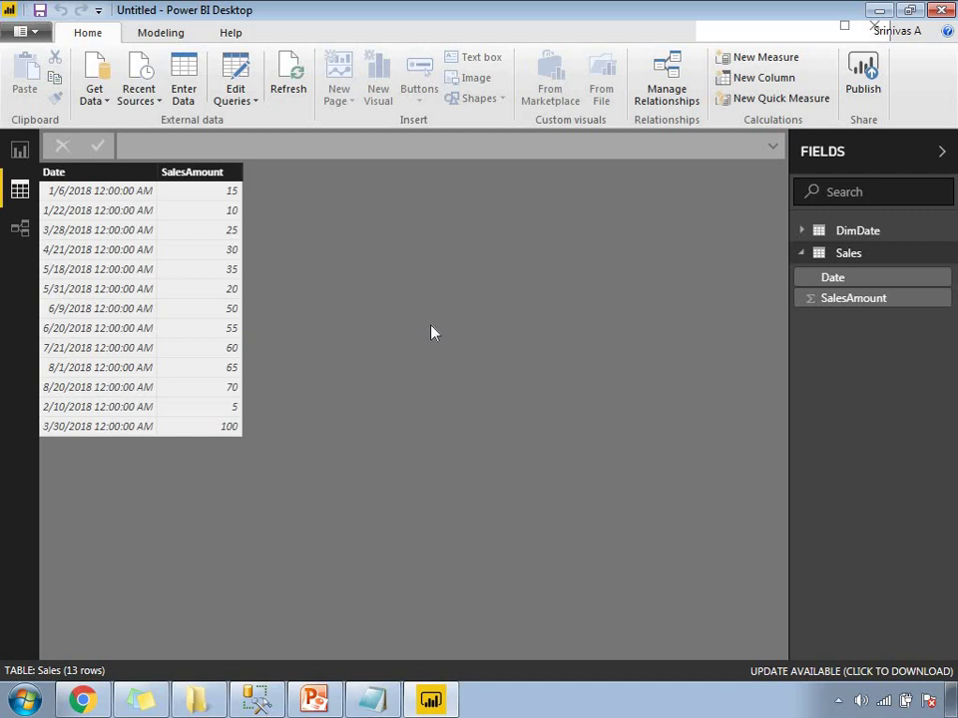
click(115, 178)
right_click(115, 177)
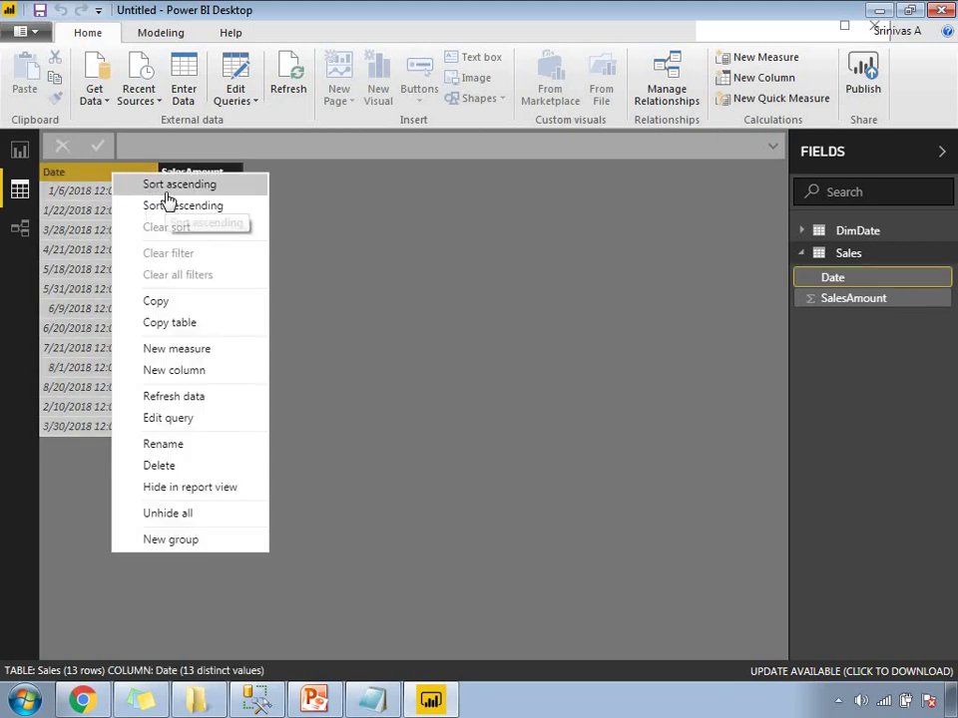
click(196, 188)
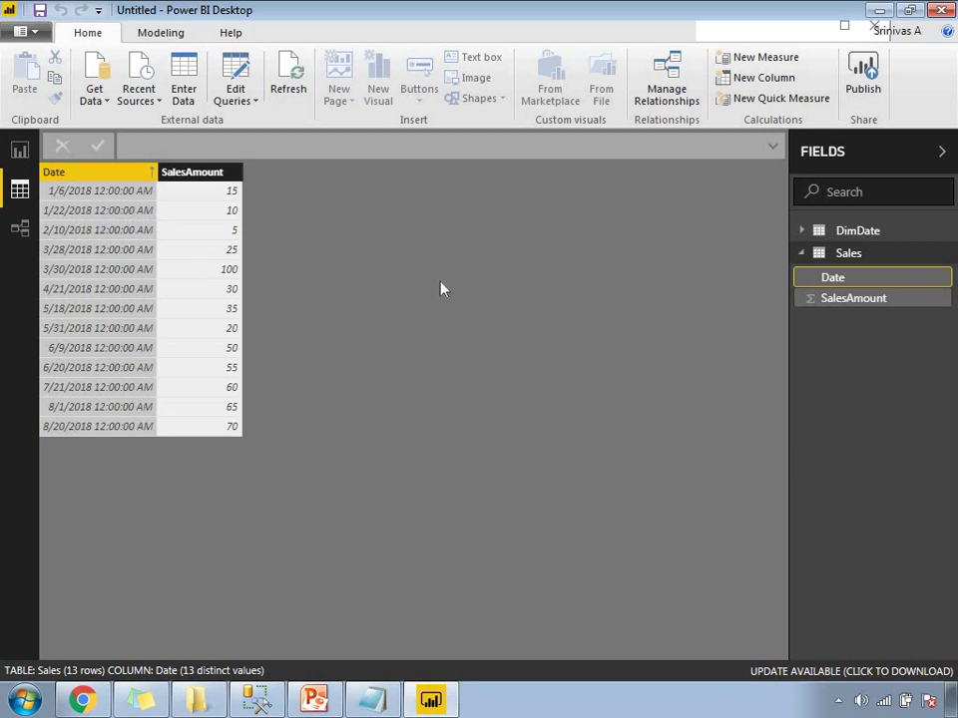
Add a calculated column named YTD to Sales, starting its formula with TOTALYTD(SUM(Sales[SalesAmount]).
click(735, 88)
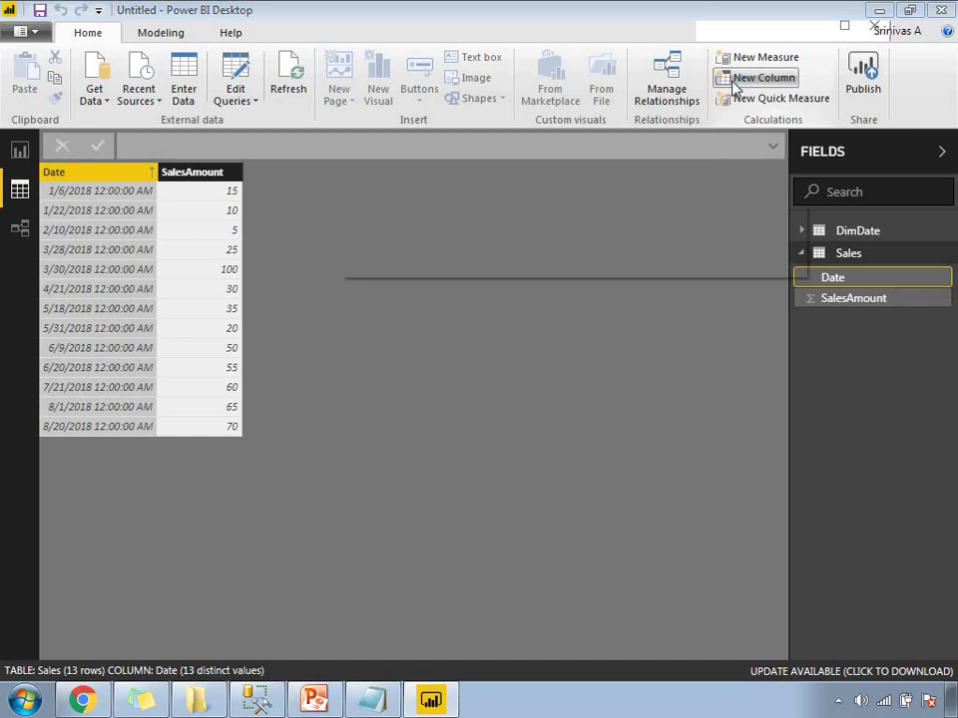
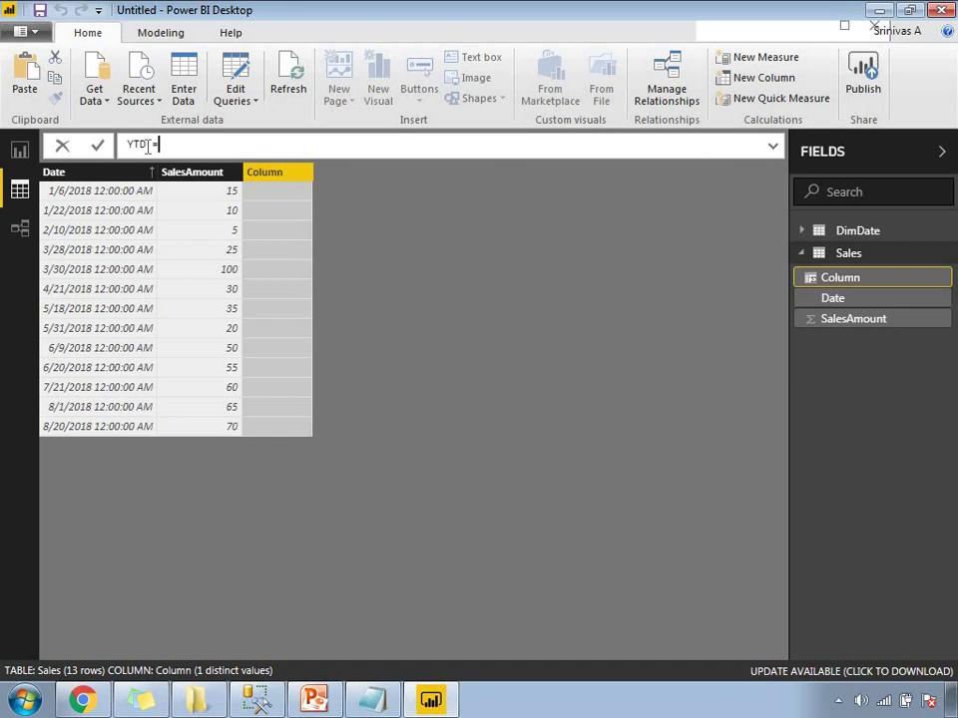
text(TOT)
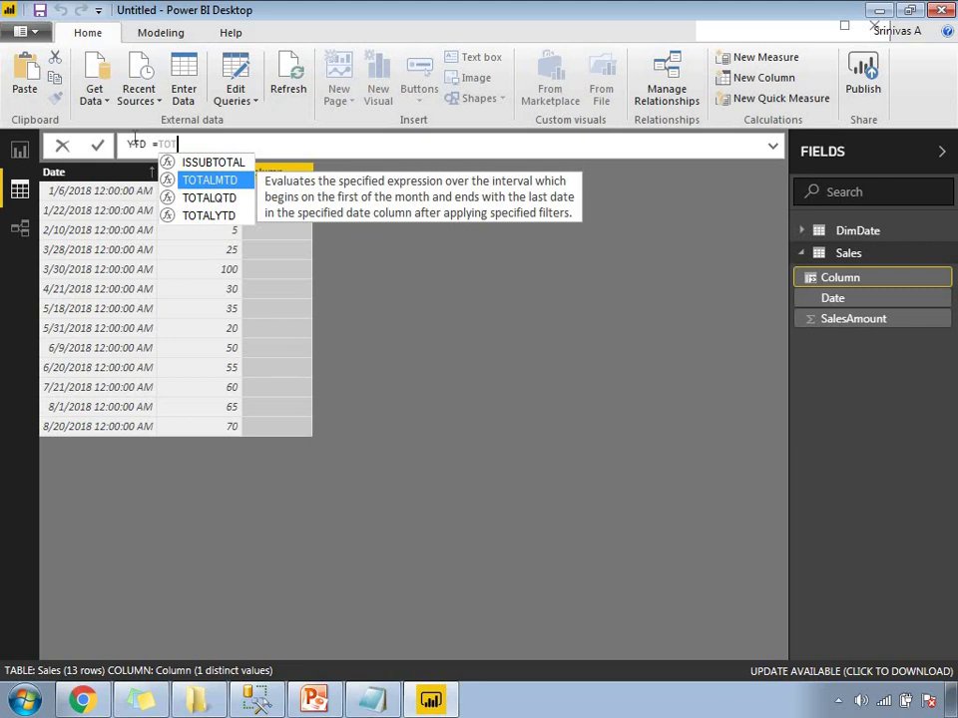
click(209, 219)
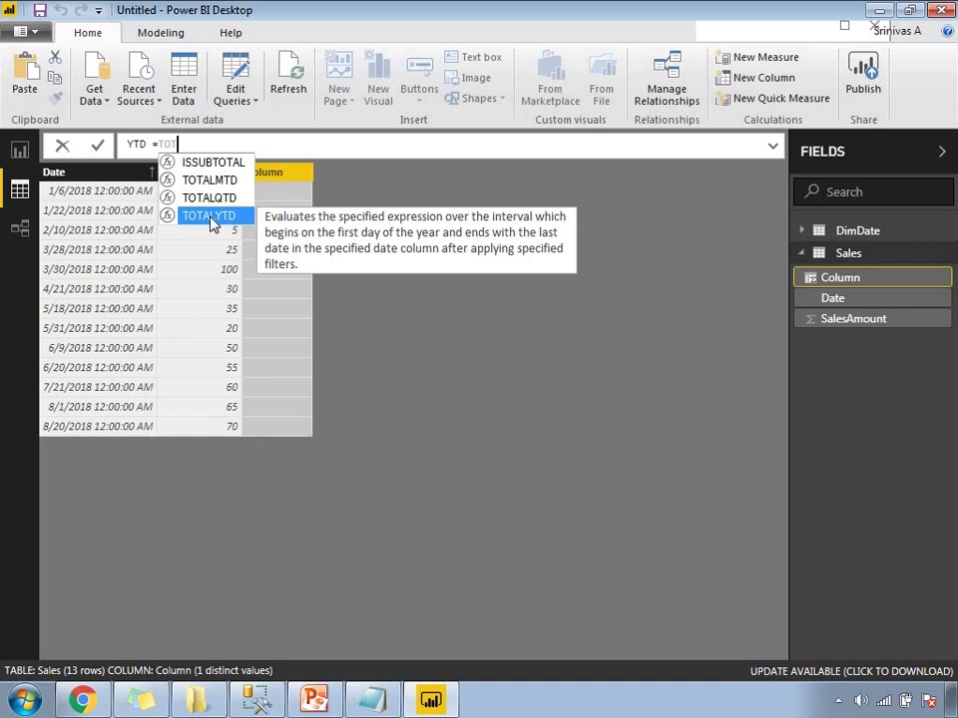
double_click(212, 216)
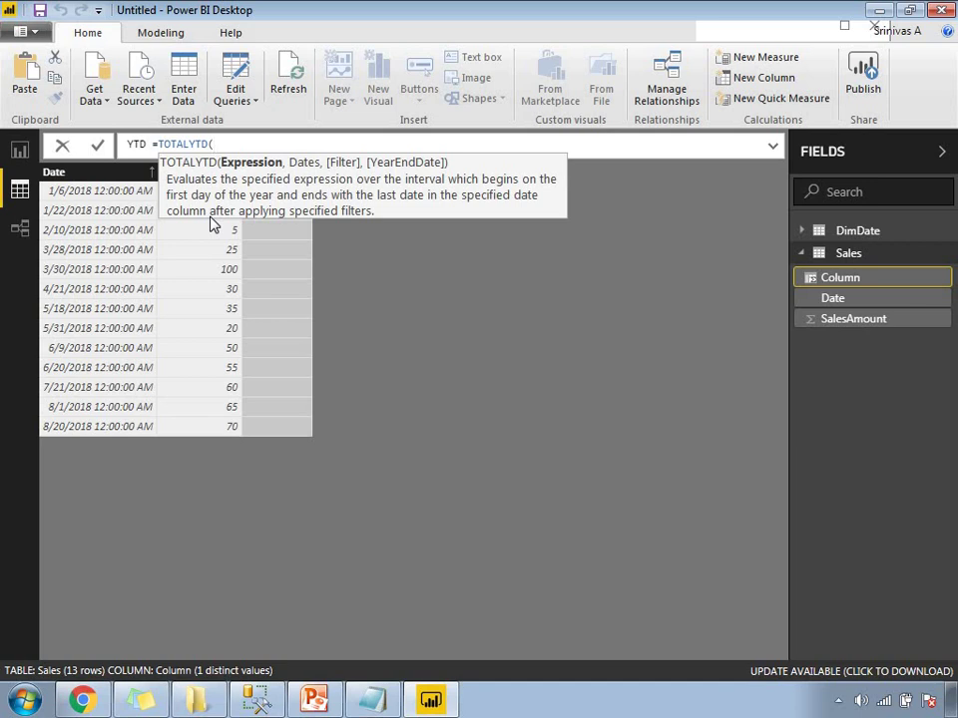
text(SUM()
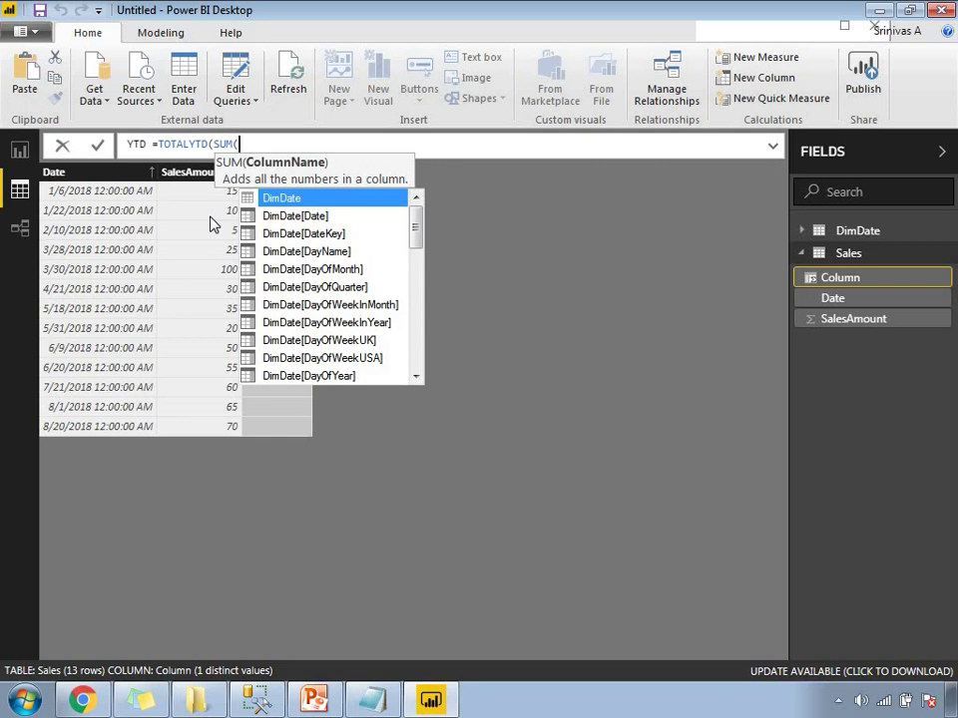
text(Sale)
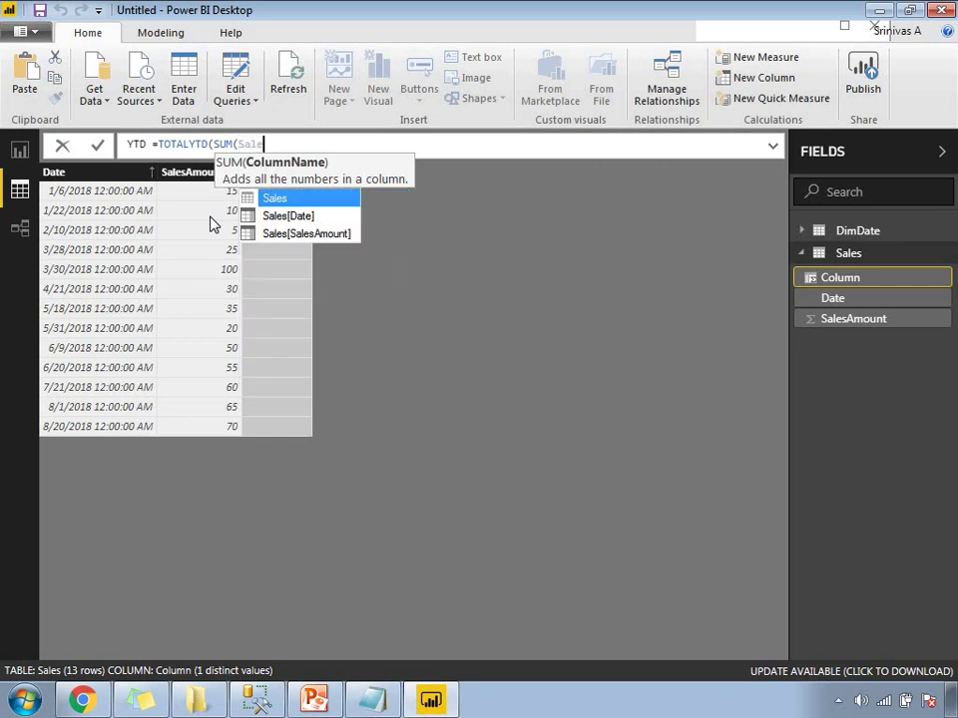
click(297, 235)
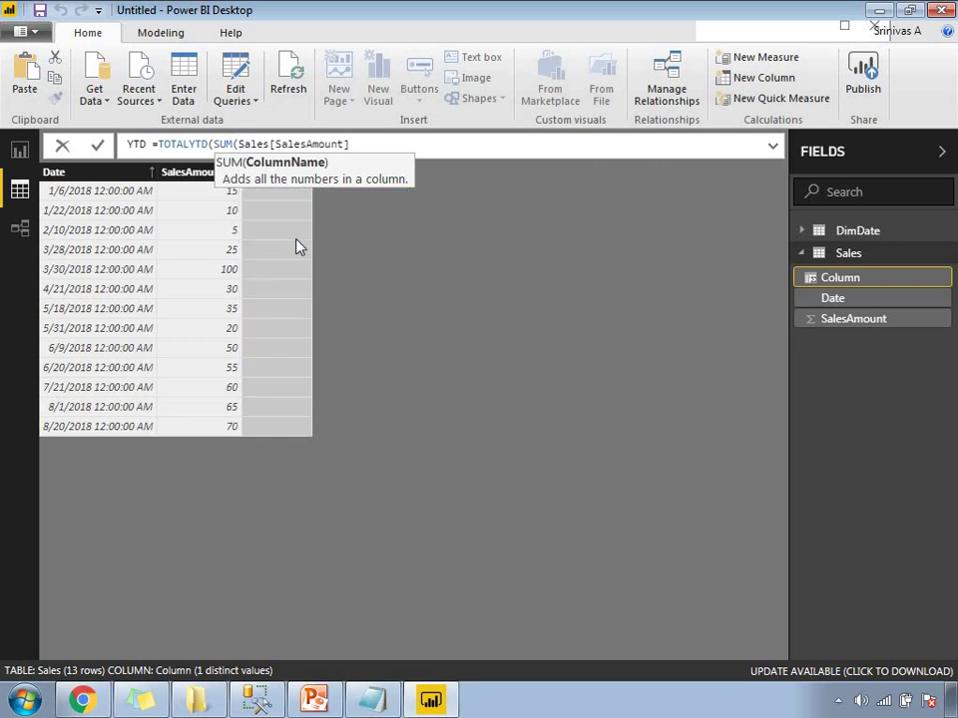
text(,)
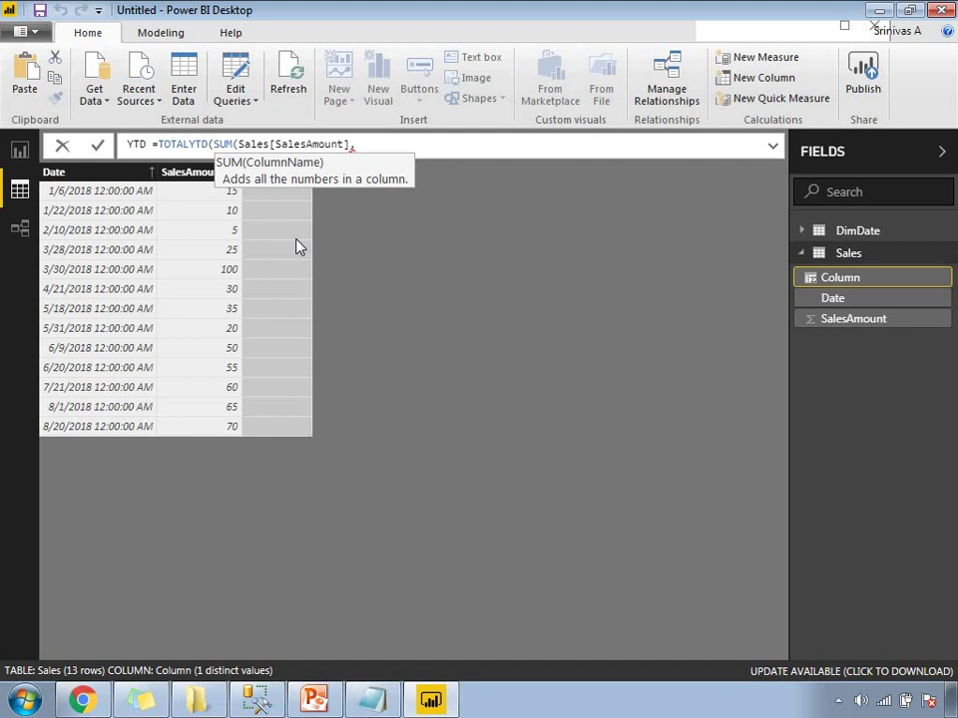
key(BackSpace)
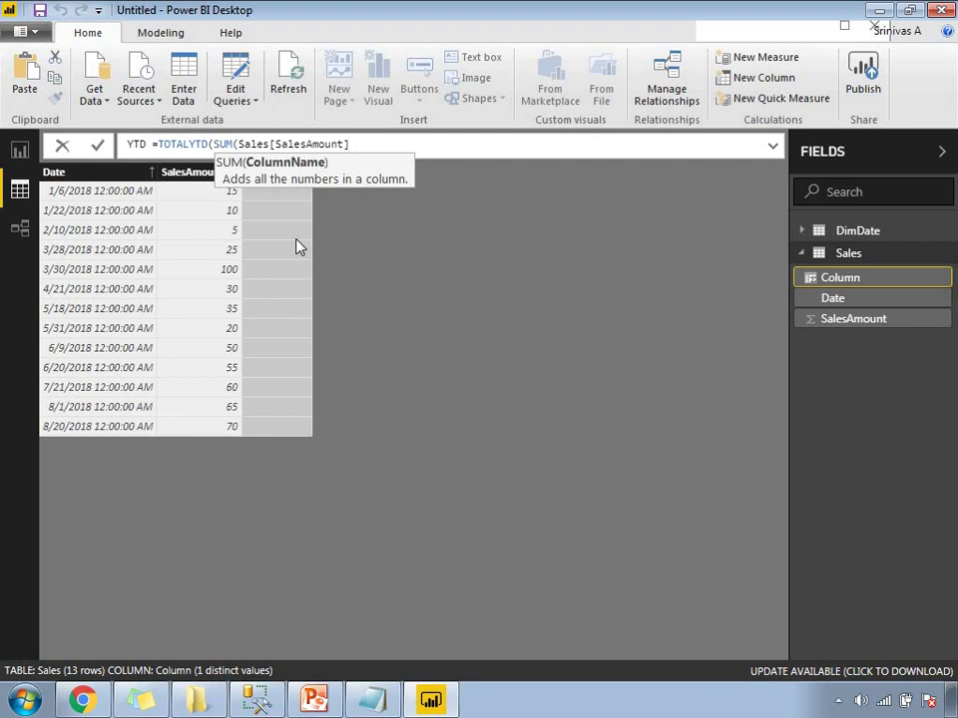
text())
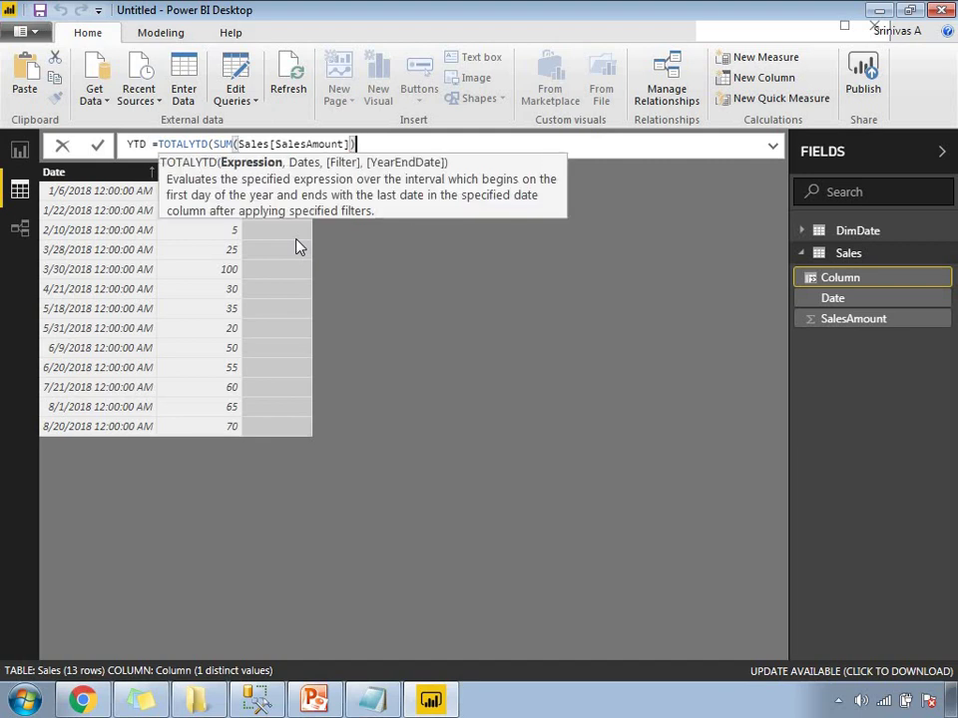
Complete the YTD formula with DimDate[Date] as the dates argument and commit the column.
text(,)
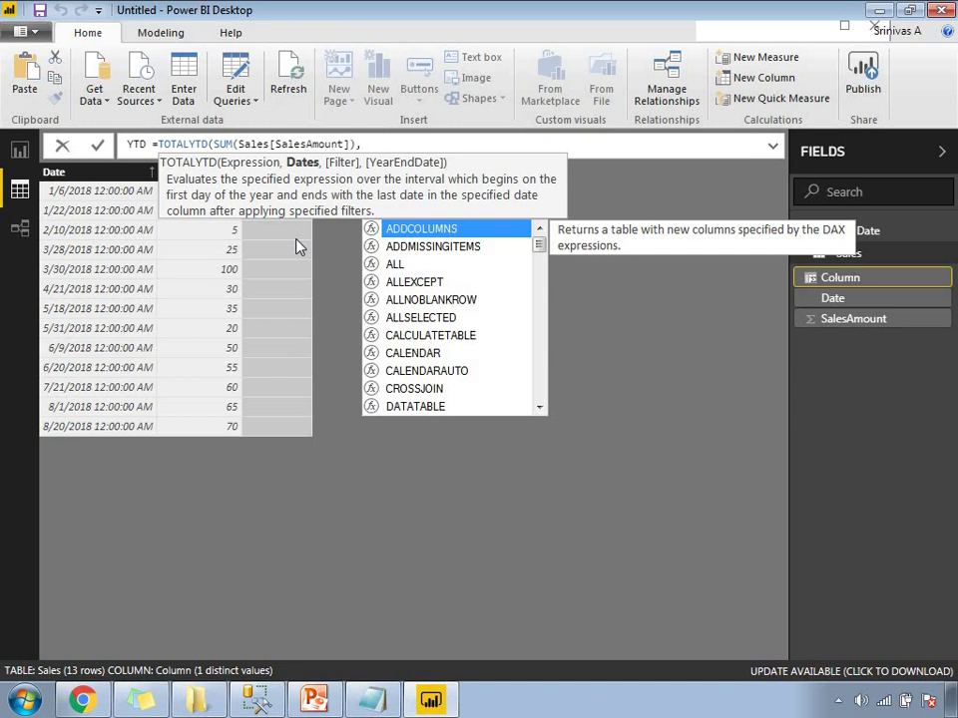
text(Dim)
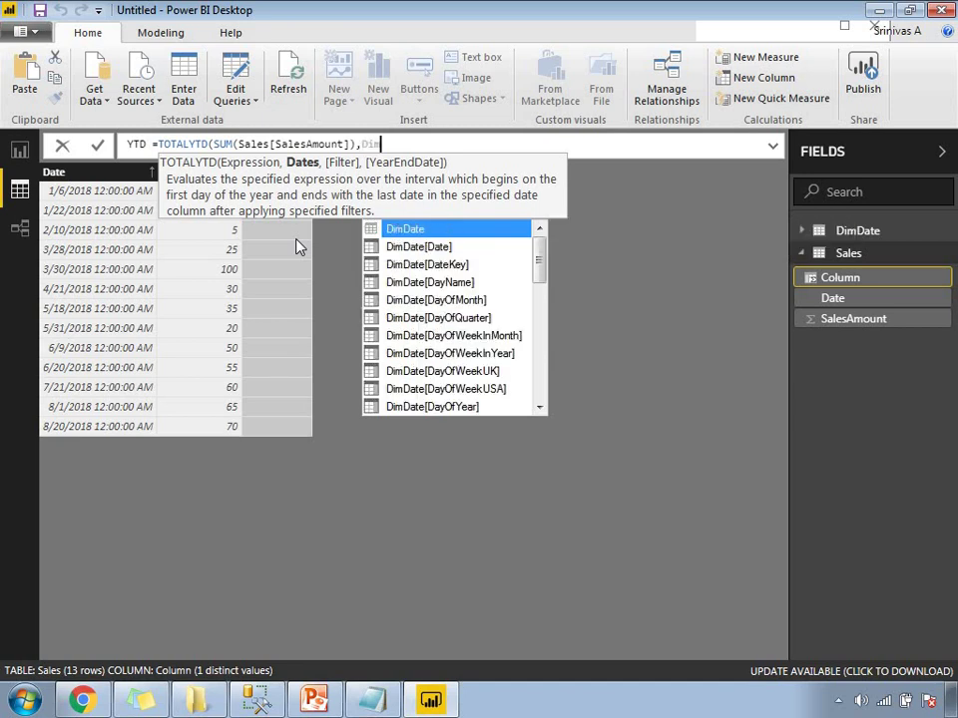
double_click(437, 246)
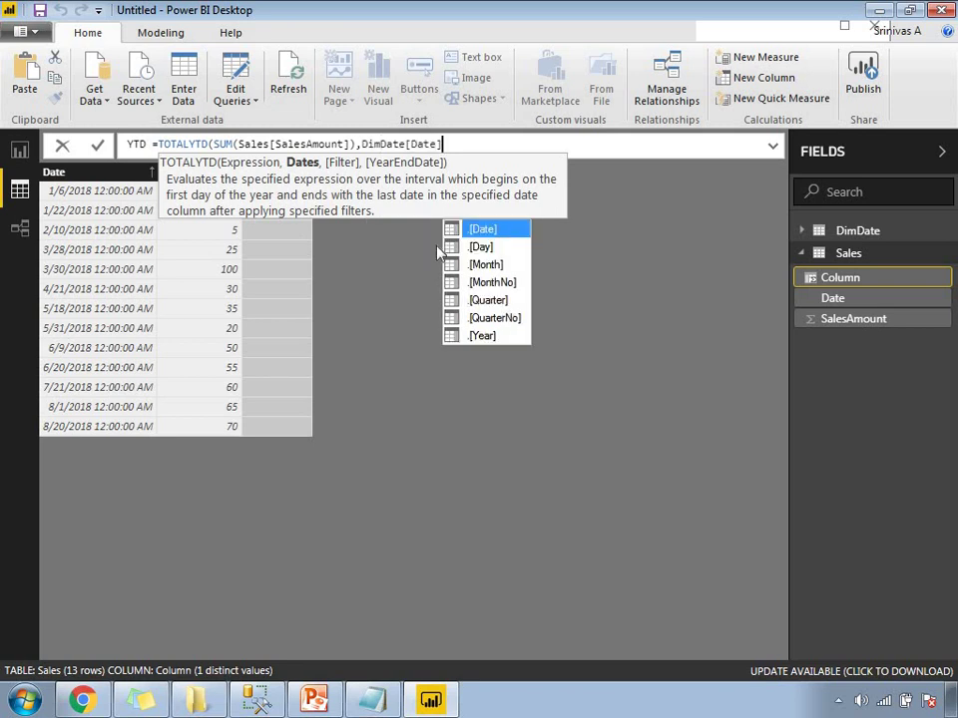
text())
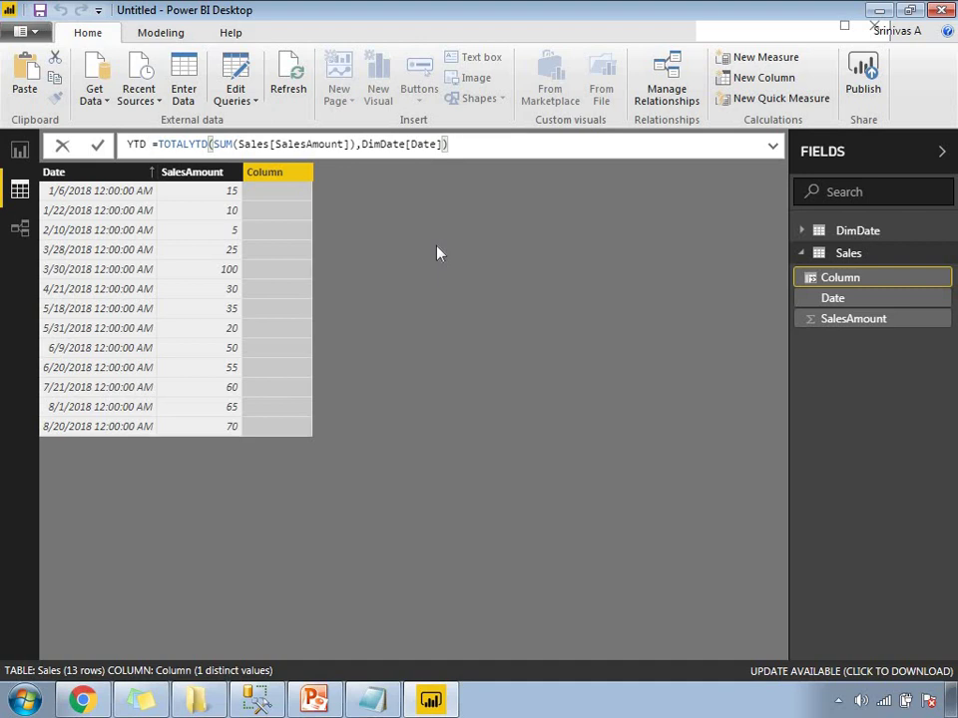
key(Return)
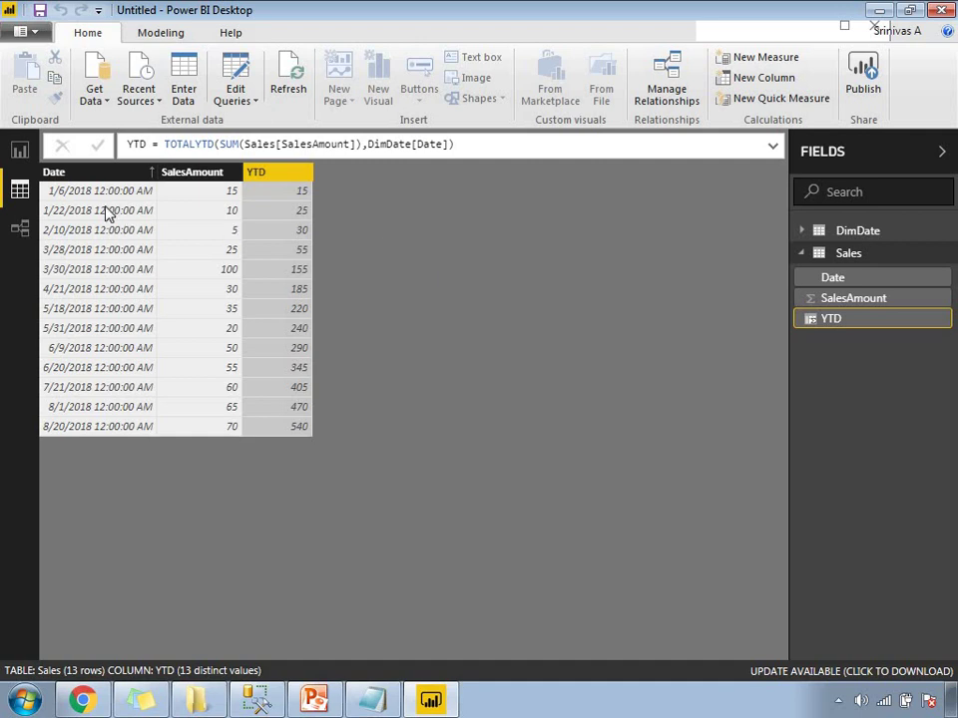
Compare the Date, YTD and SalesAmount columns row by row, and switch to the YTD notes in Notepad.
click(75, 198)
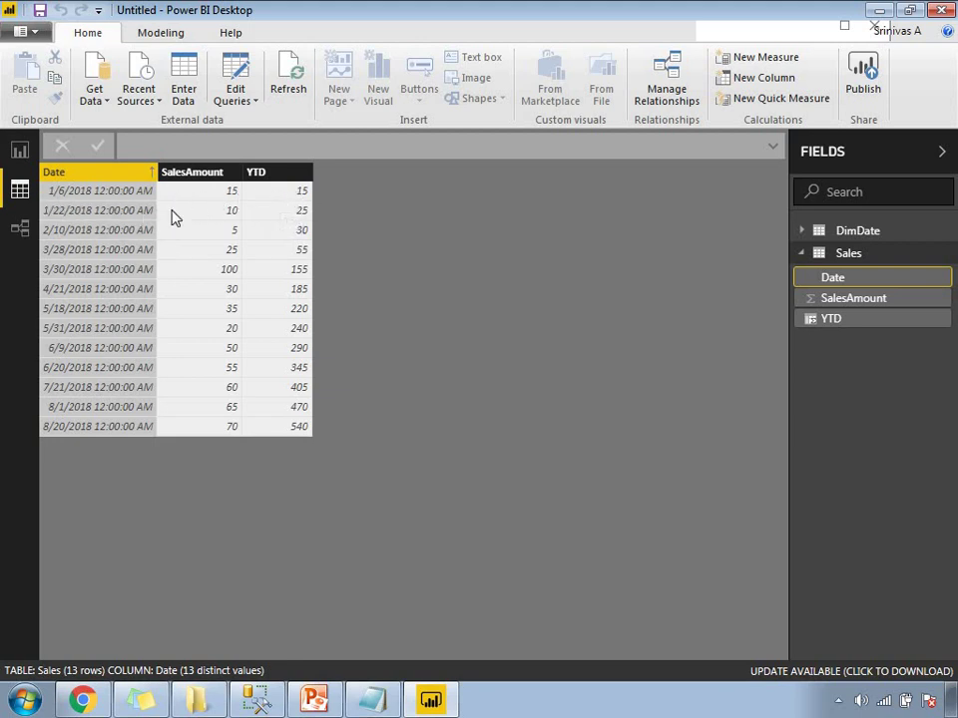
click(304, 215)
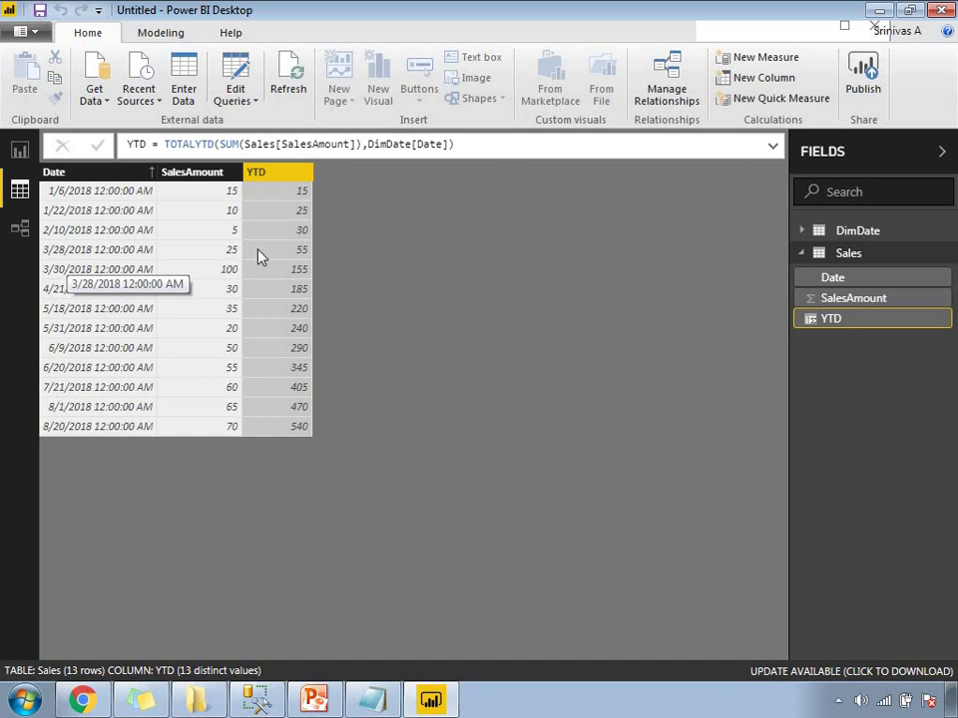
click(229, 198)
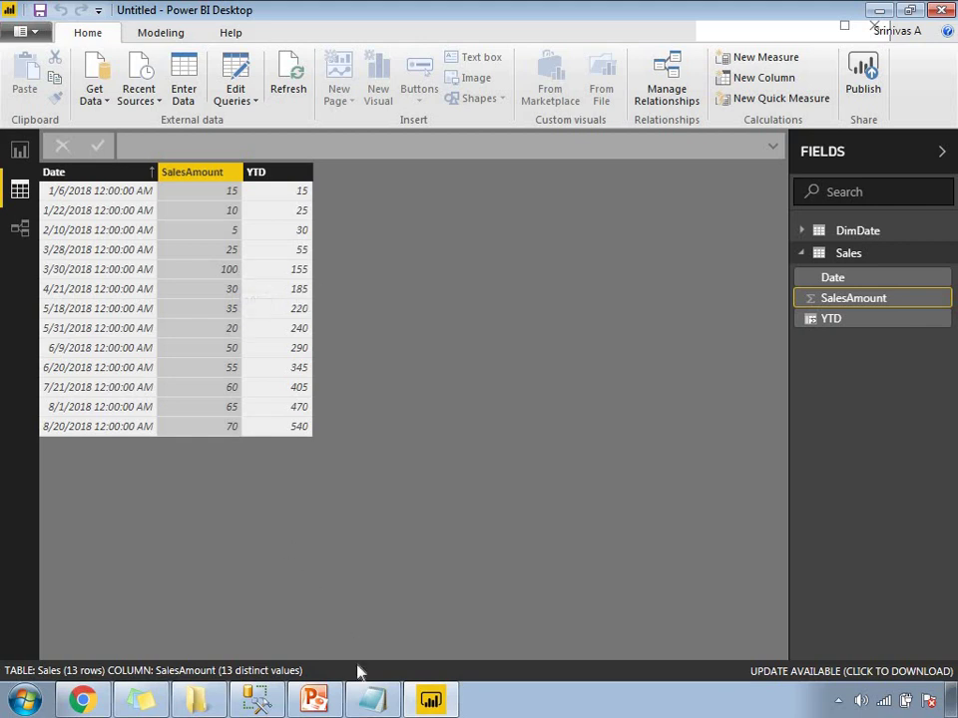
click(378, 712)
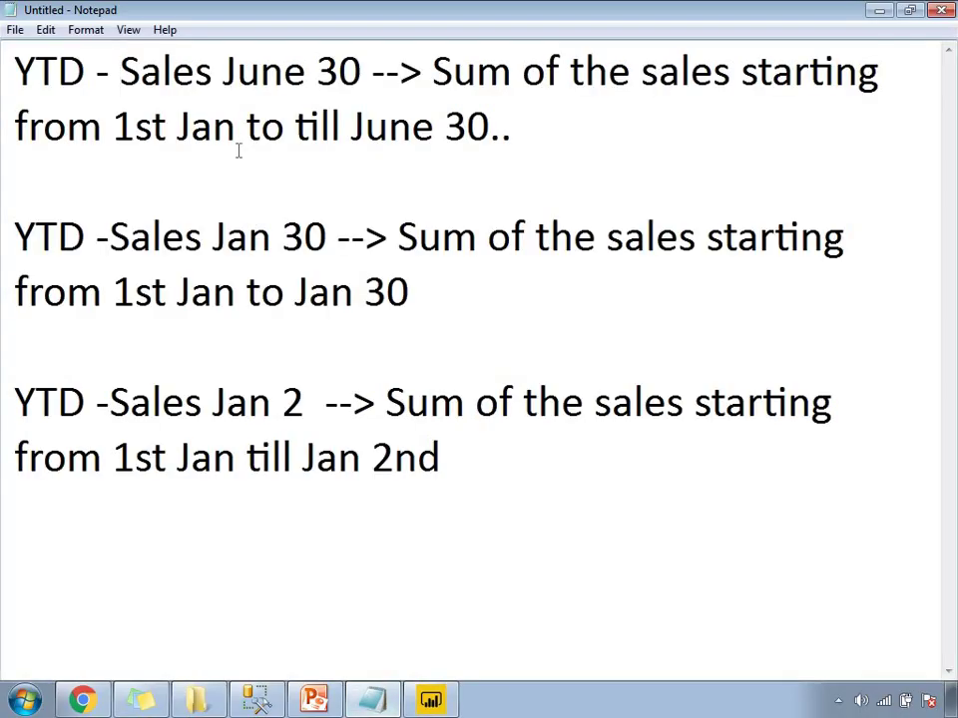
Review the June 30 example in the YTD notes, and switch to Power BI to check the Sales table's Date and YTD columns.
drag(339, 72, 222, 72)
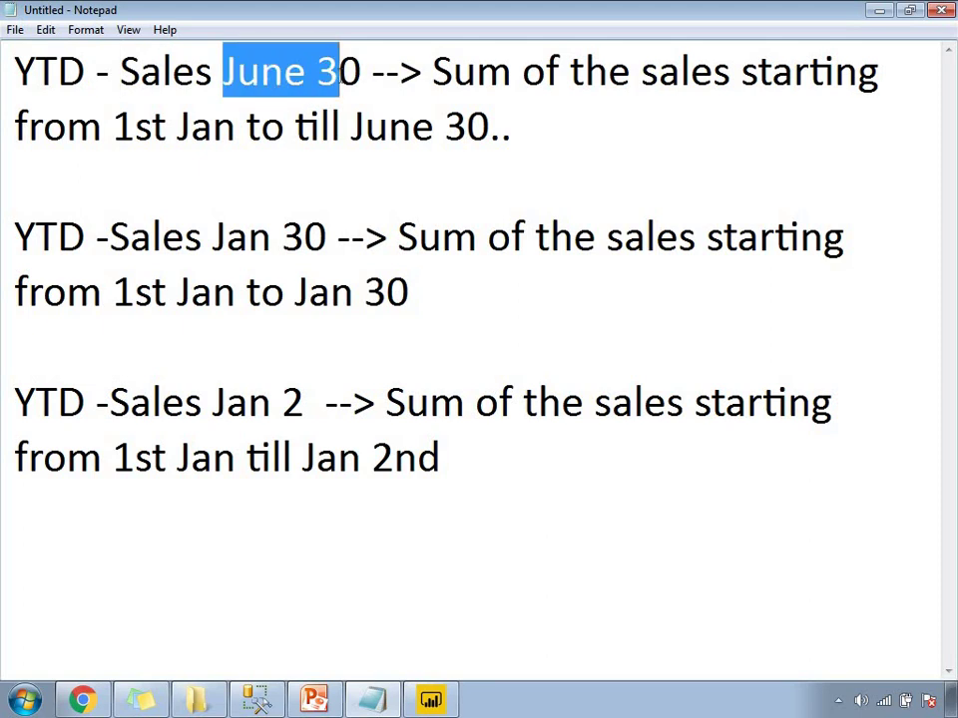
drag(168, 128, 512, 143)
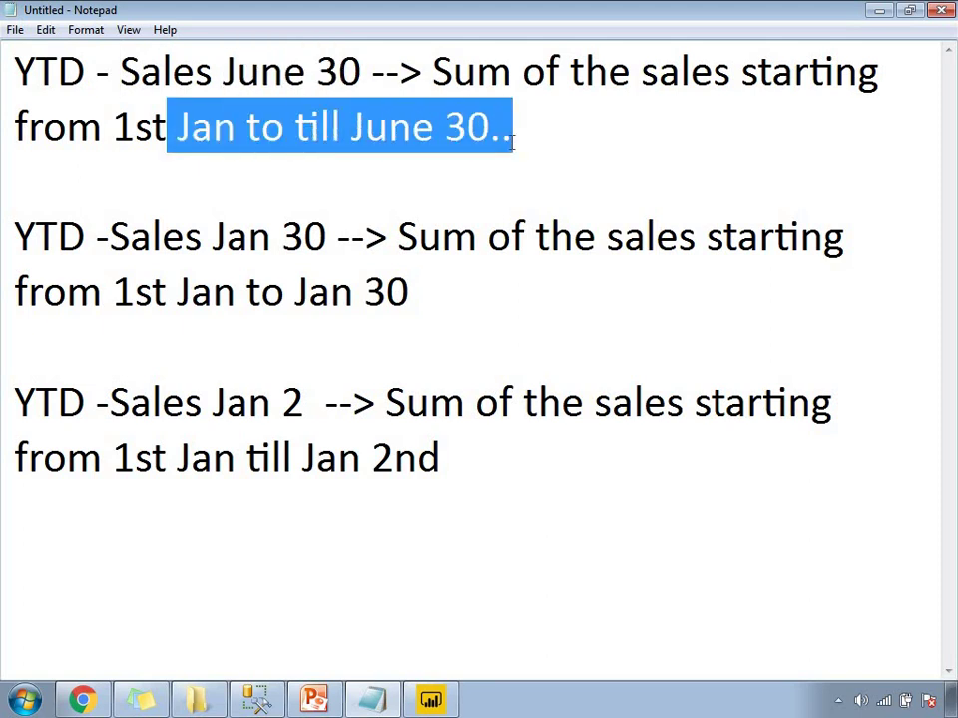
click(431, 699)
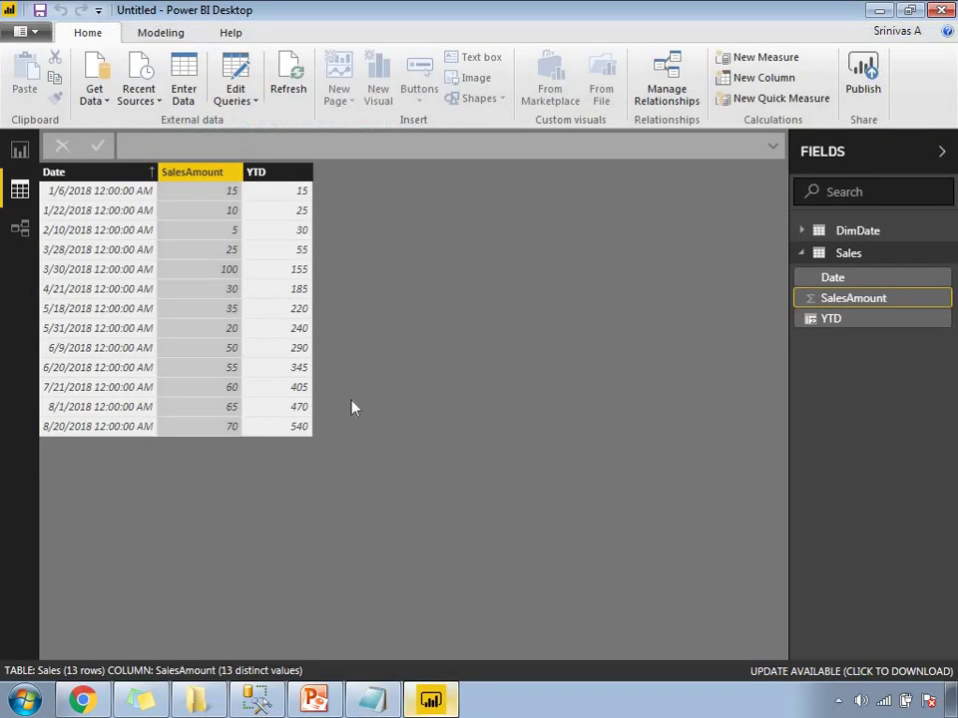
click(303, 431)
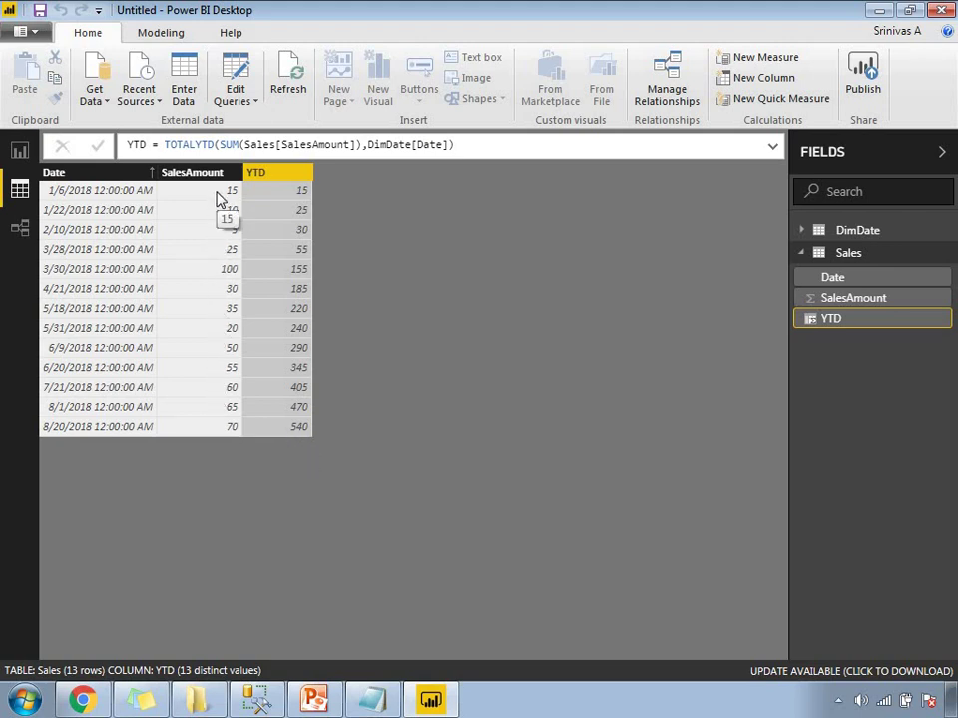
click(78, 427)
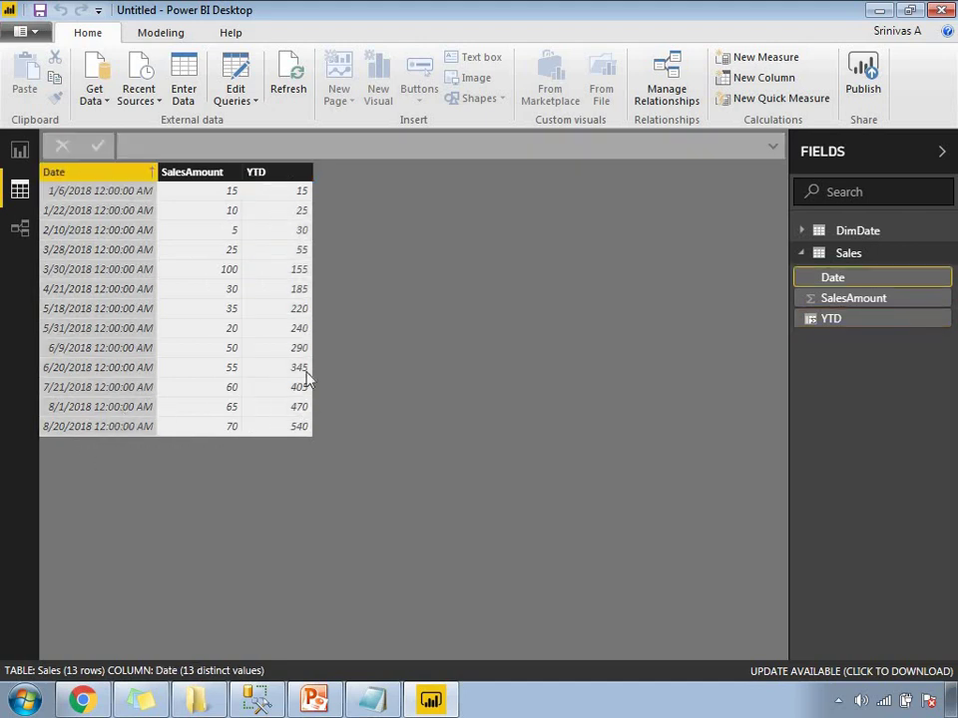
click(308, 321)
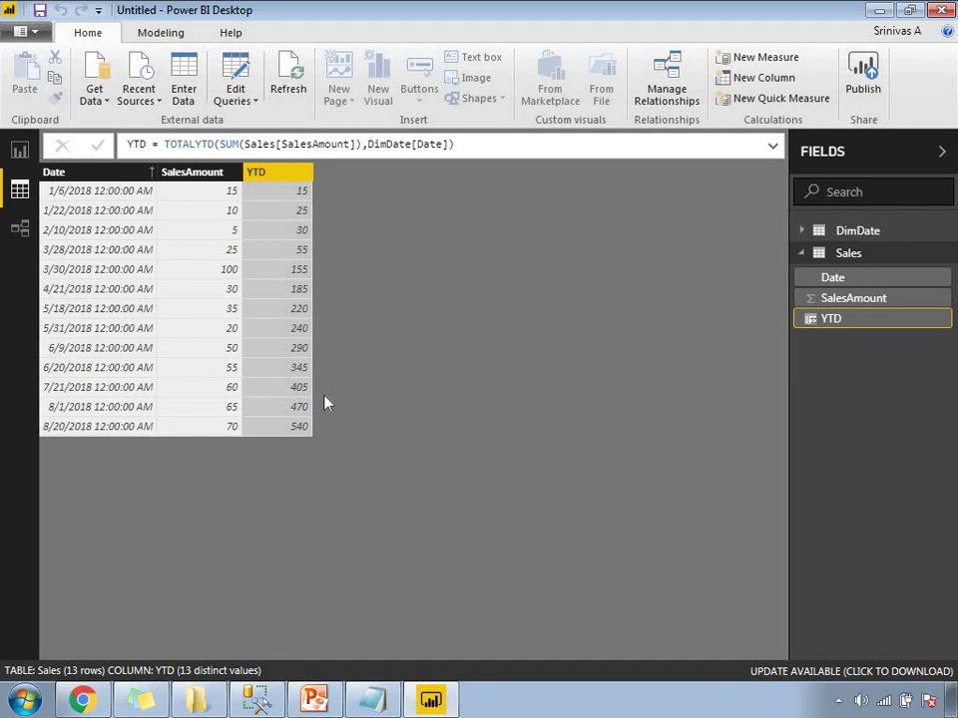
Create a table visual on the report page with Date, SalesAmount and YTD from Sales, and enlarge it to over half the page width.
click(20, 152)
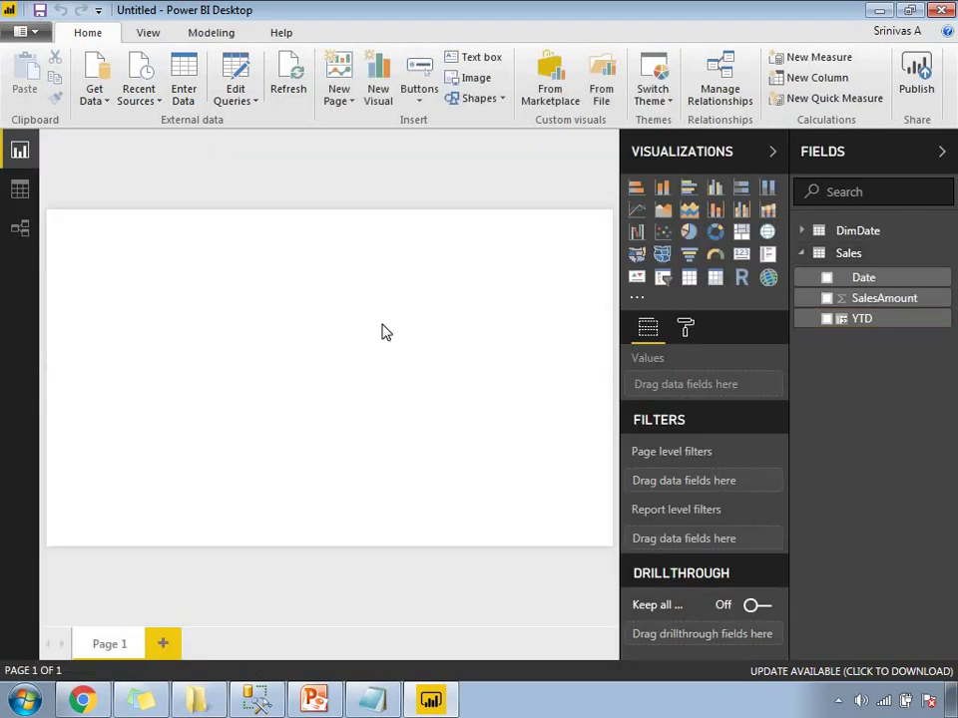
click(688, 277)
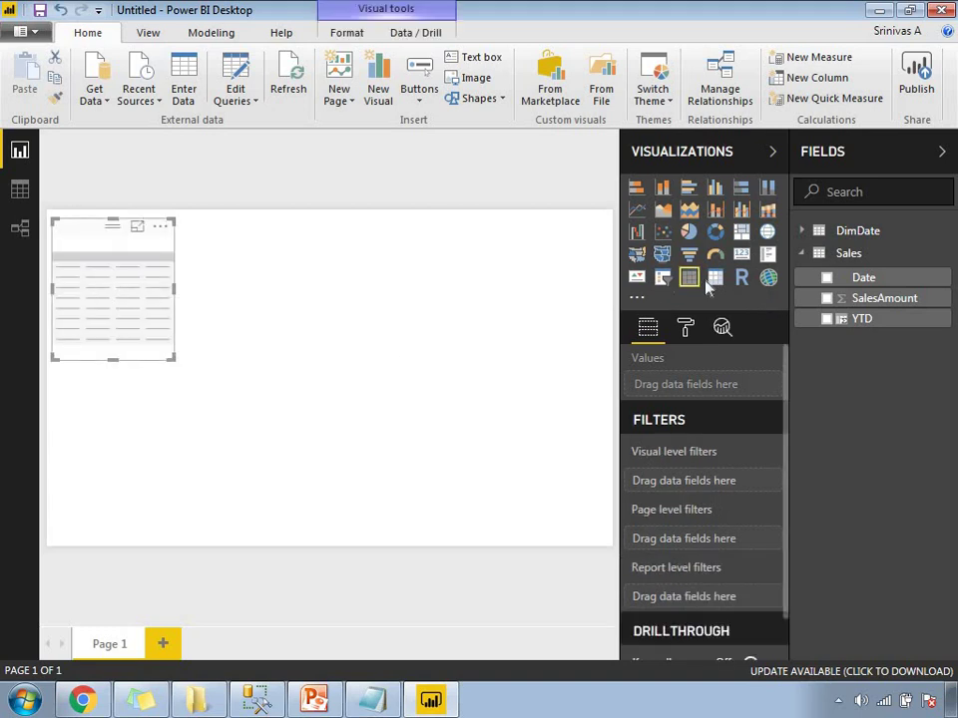
click(827, 278)
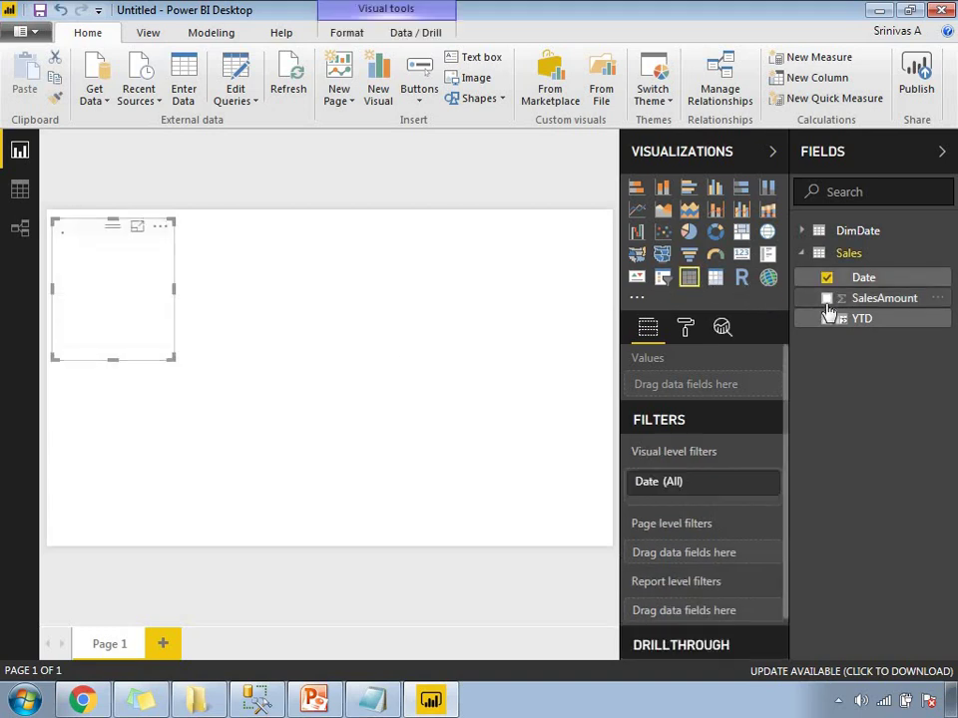
click(827, 298)
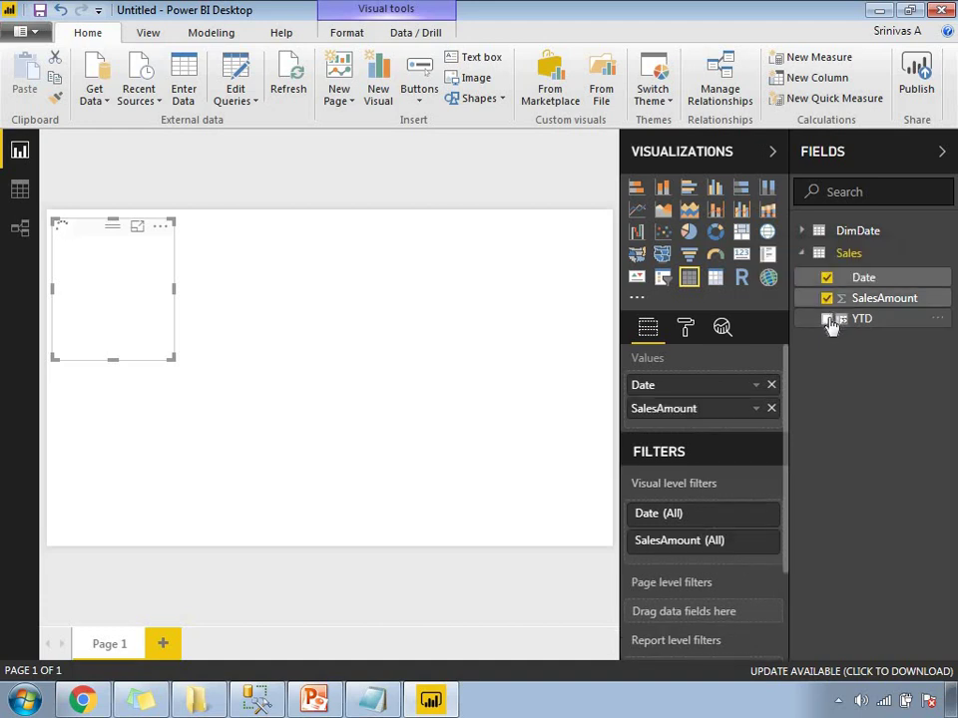
click(827, 319)
drag(175, 357, 352, 457)
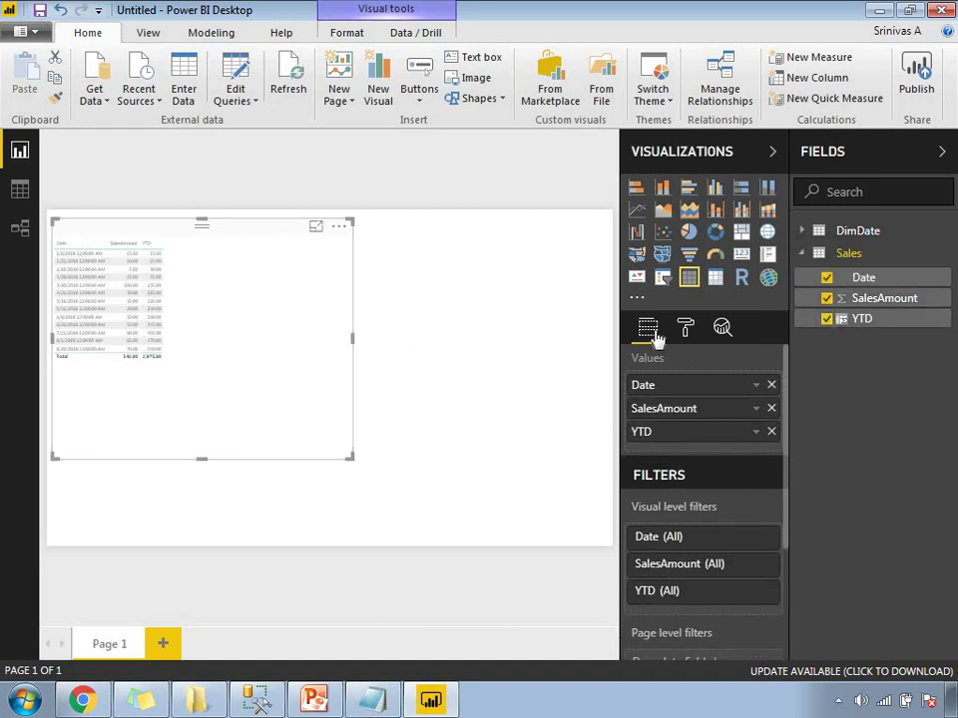
Set the text size of the table visual's values to 12.
click(686, 331)
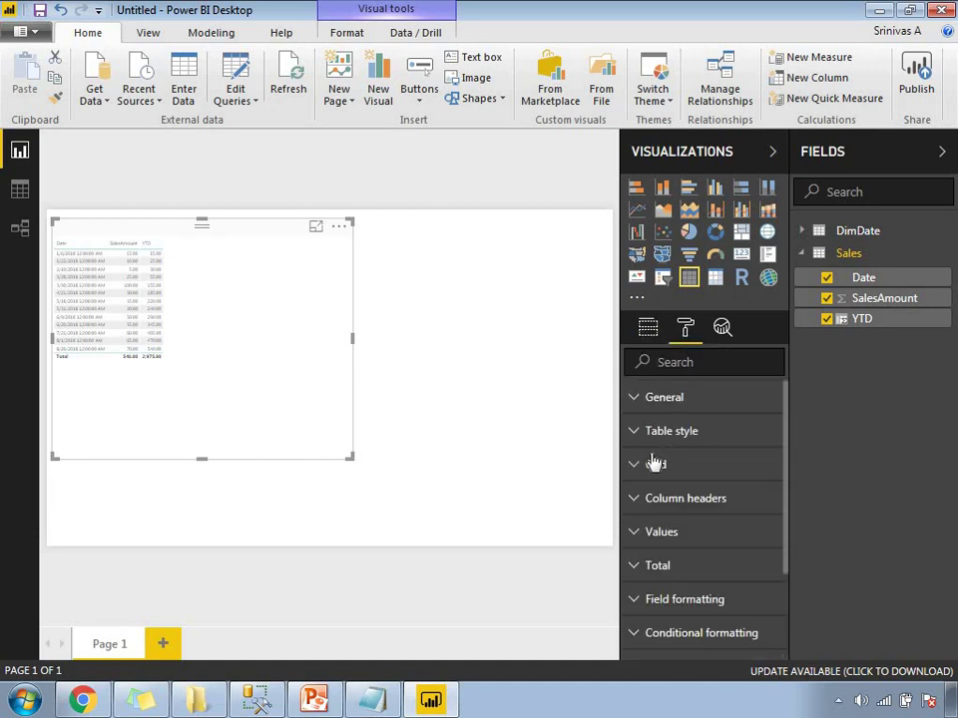
click(637, 439)
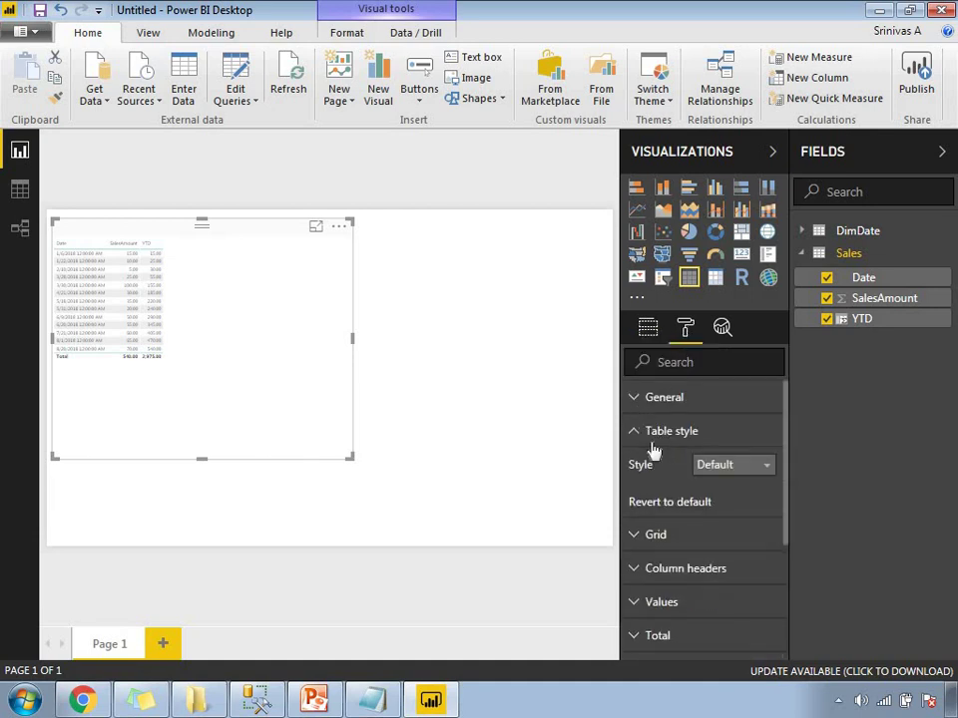
click(638, 433)
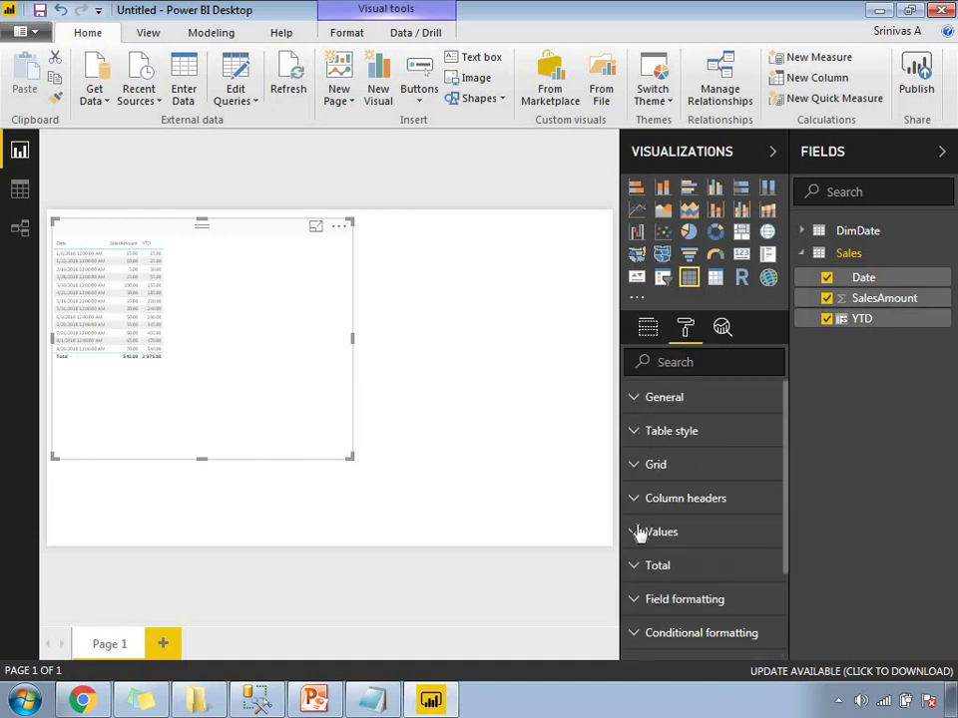
click(703, 533)
scroll(703, 533, down, 3)
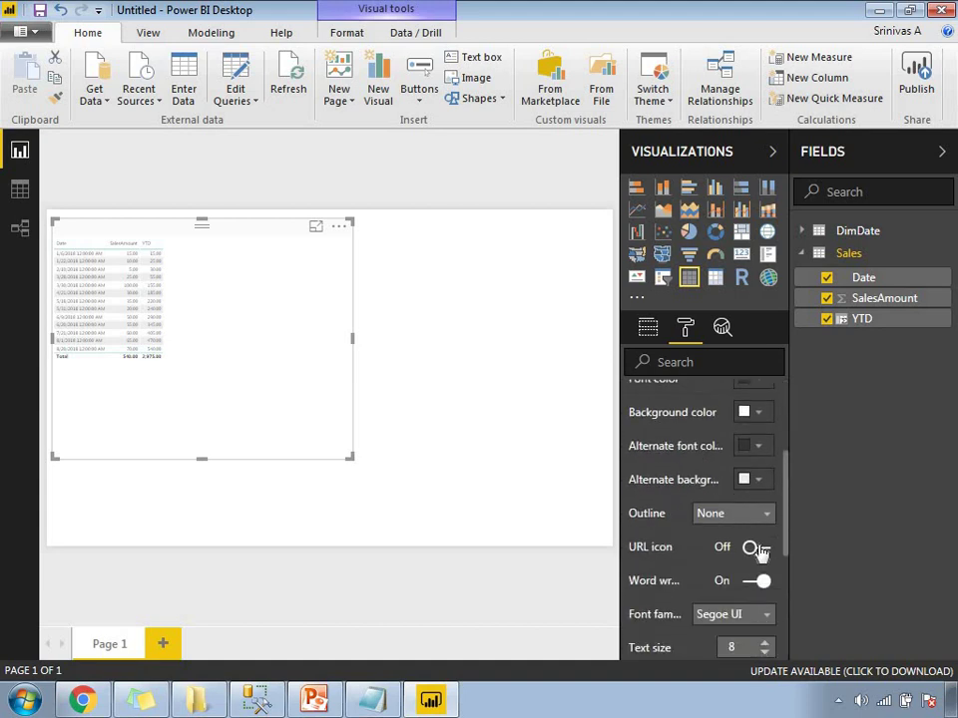
click(764, 643)
click(764, 644)
click(764, 644)
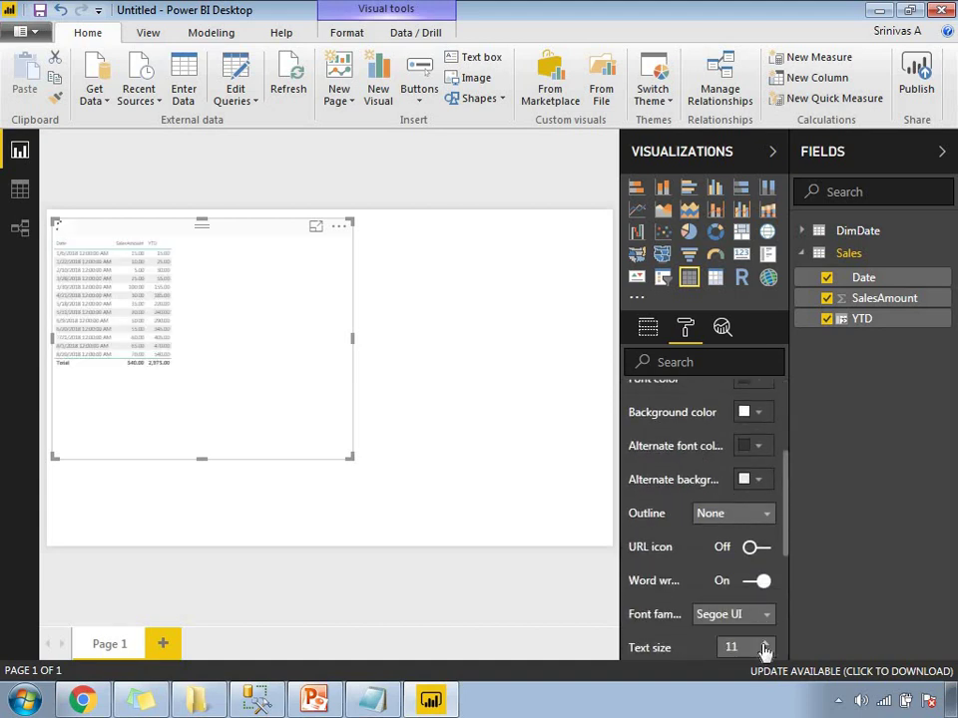
click(765, 644)
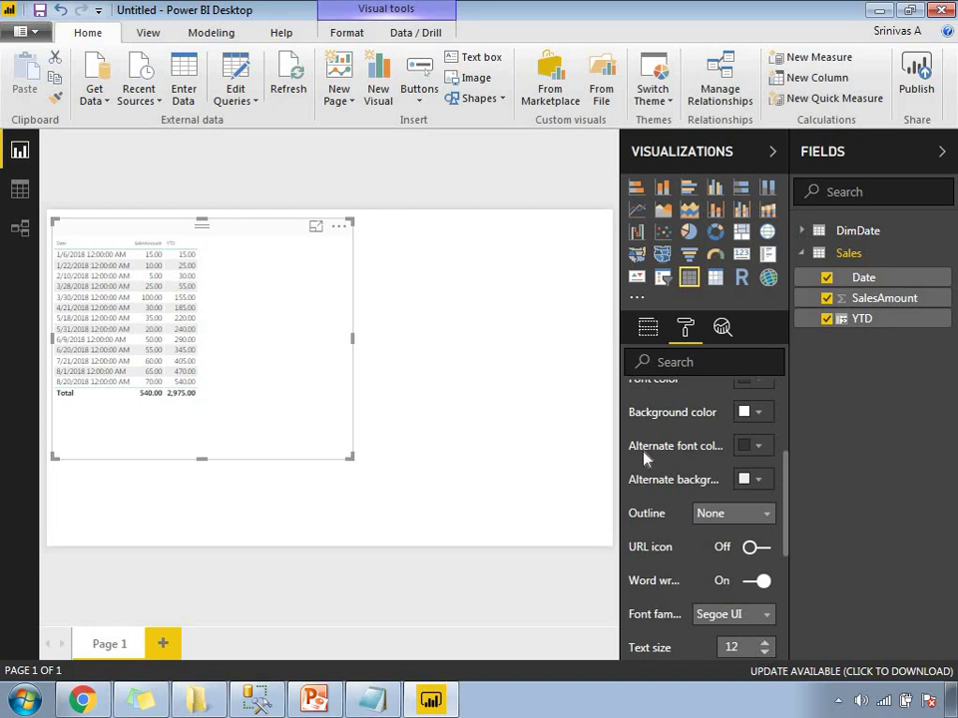
scroll(643, 455, up, 3)
click(634, 535)
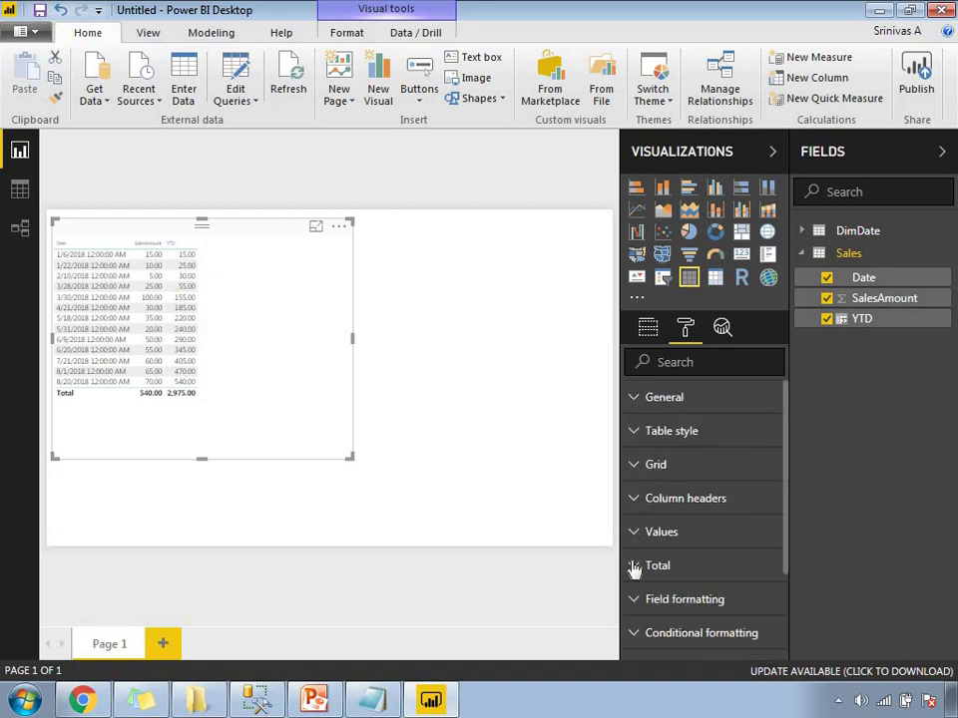
Set the text size of the table visual's column headers to 18.
click(637, 504)
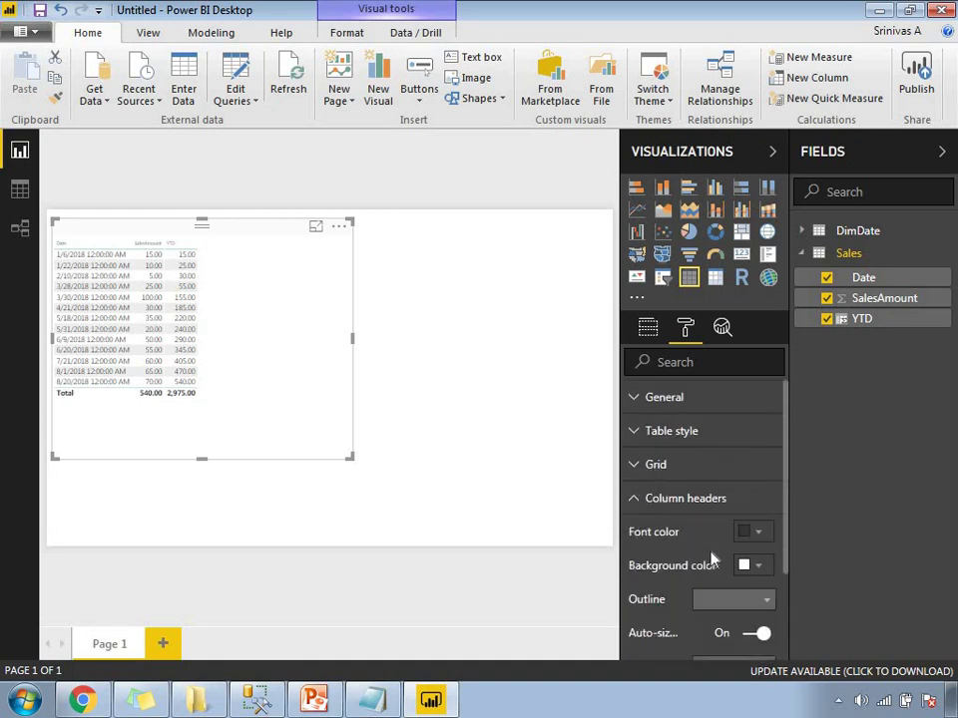
scroll(703, 574, down, 3)
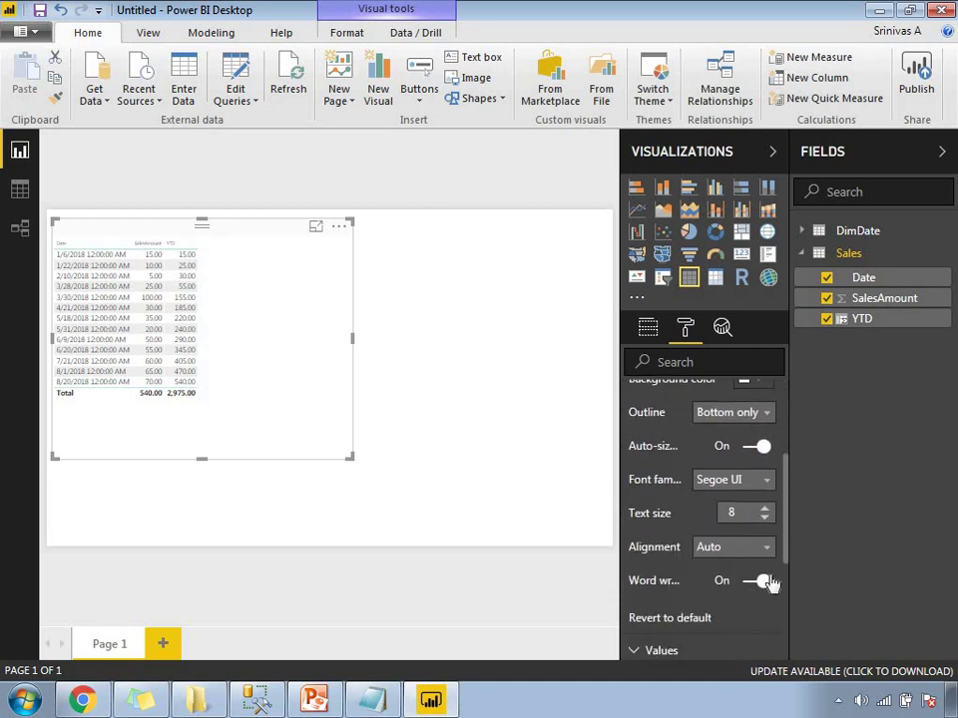
click(765, 509)
click(765, 509)
click(765, 509)
click(765, 509)
click(765, 509)
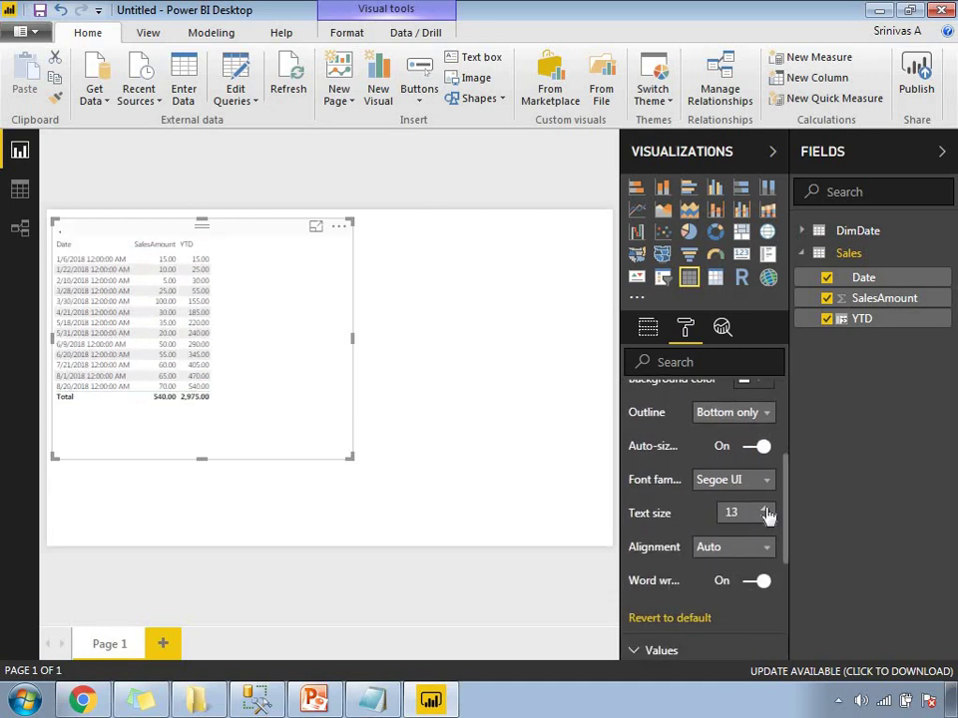
click(765, 509)
click(765, 509)
click(765, 509)
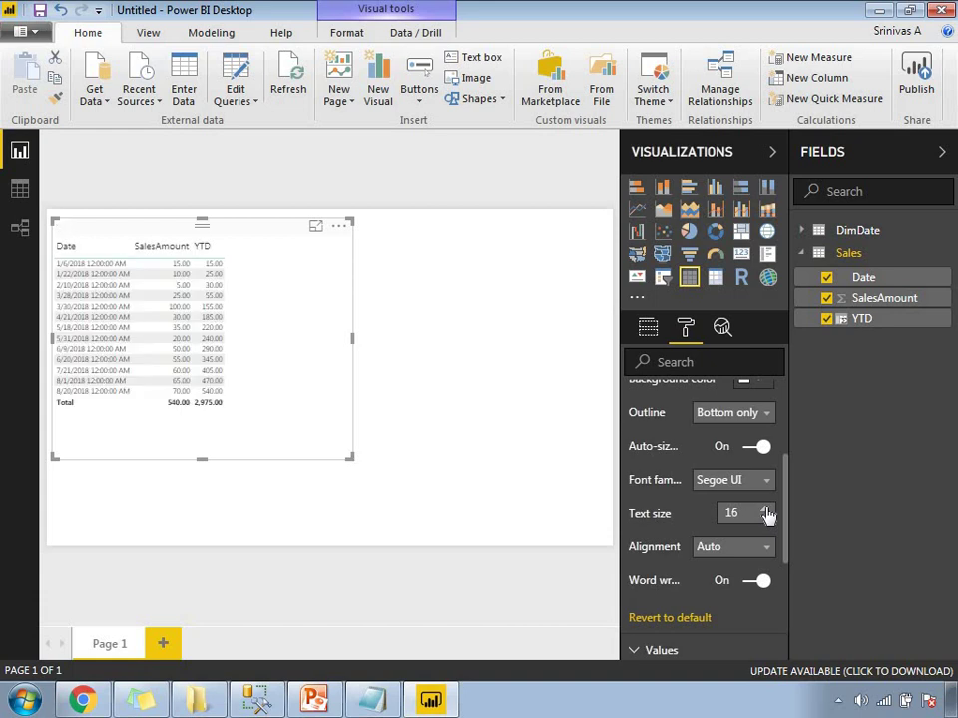
click(765, 509)
click(765, 508)
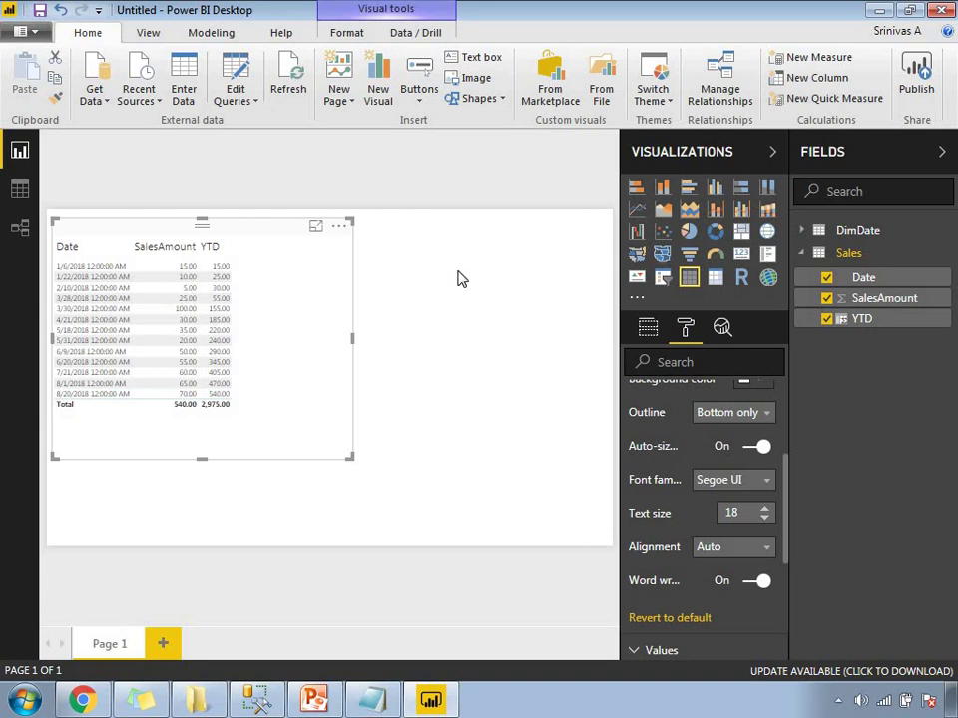
Display the YTD column's formula in the report, and switch to the YTD function slide in PowerPoint.
click(215, 36)
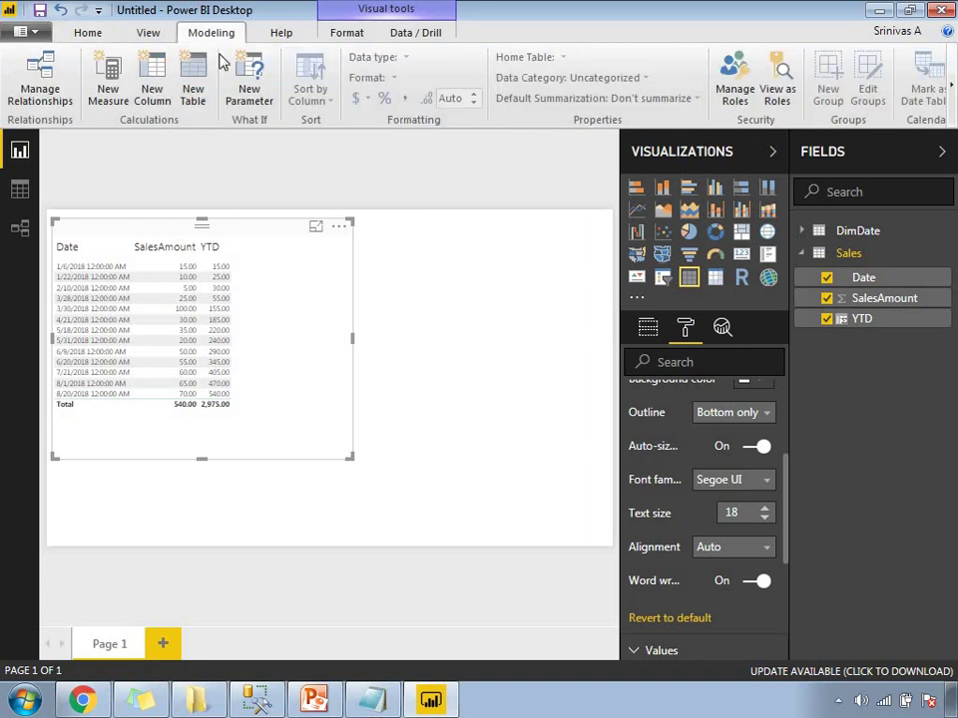
click(92, 33)
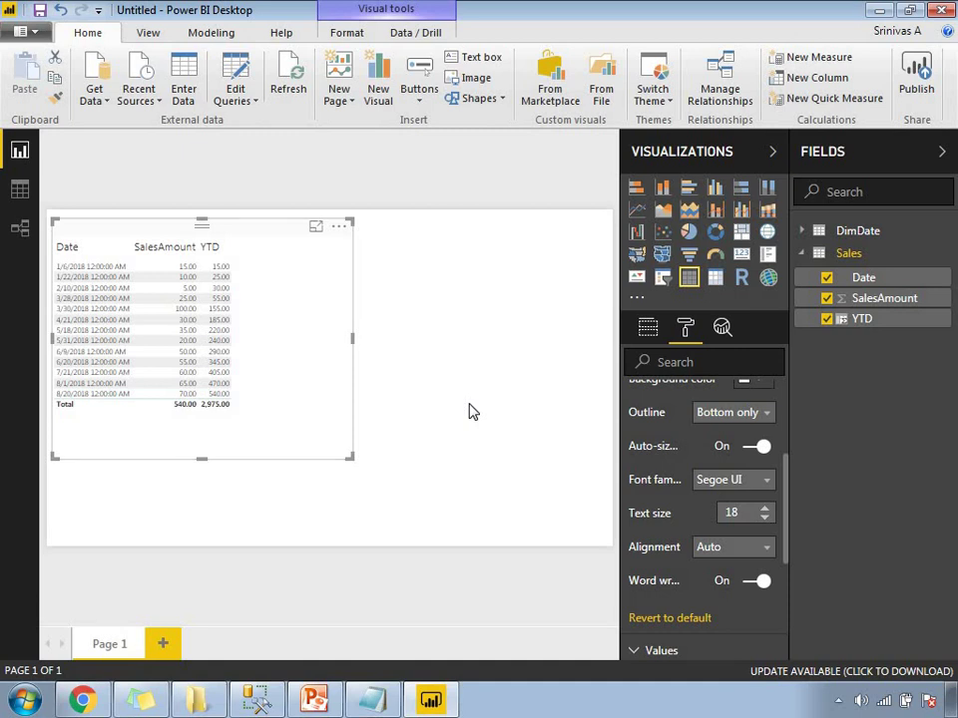
click(863, 320)
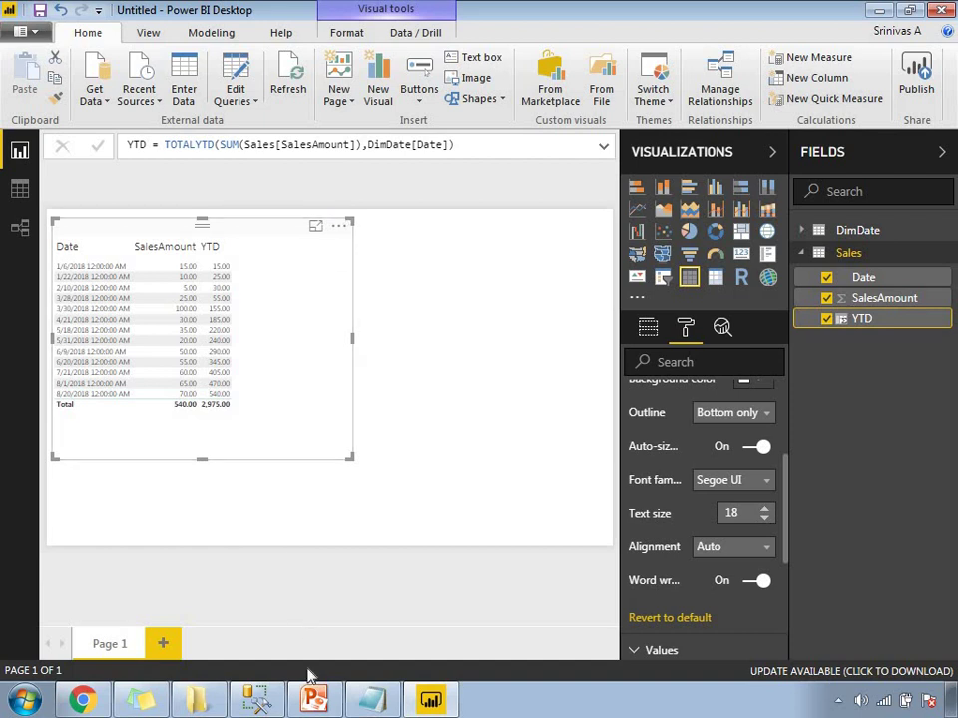
click(314, 699)
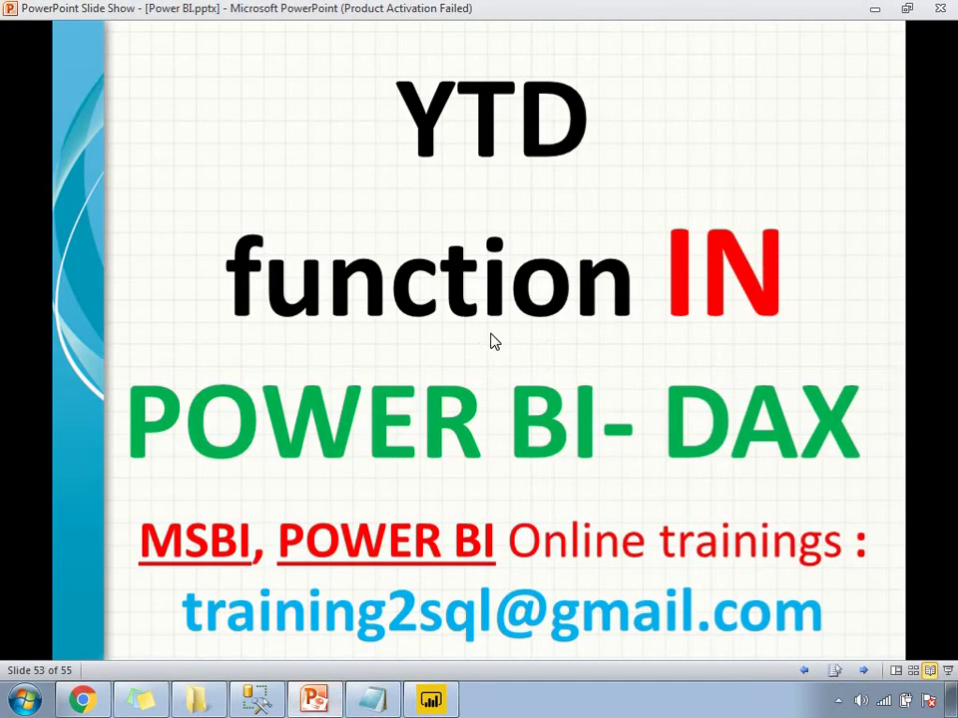